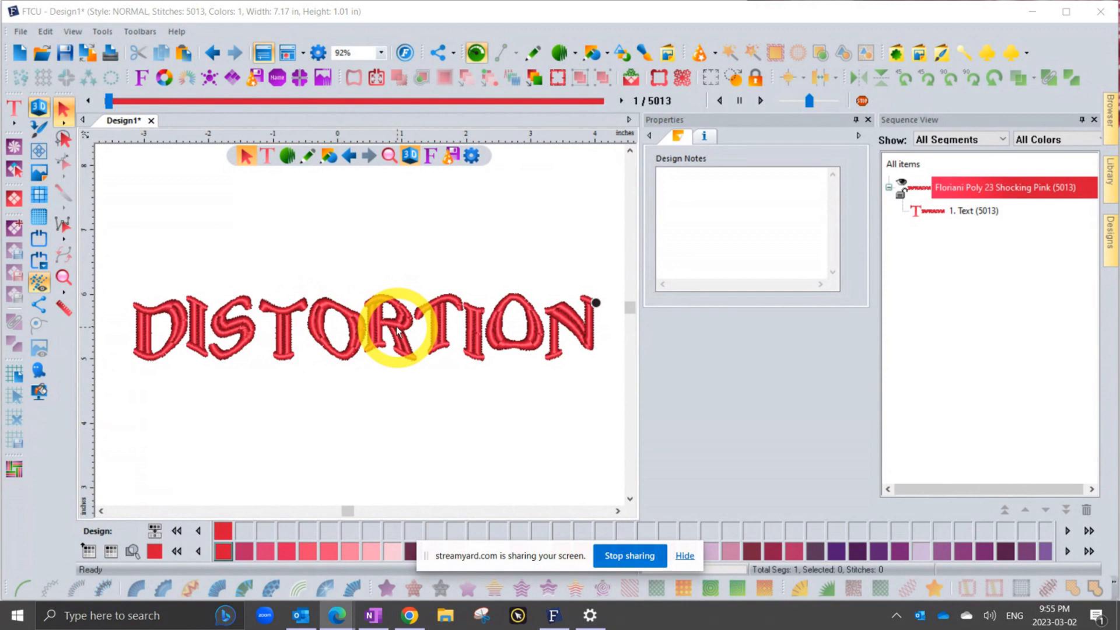
Step: Reapply the DISTORTION text's properties to restore its undistorted letter shapes
click(399, 330)
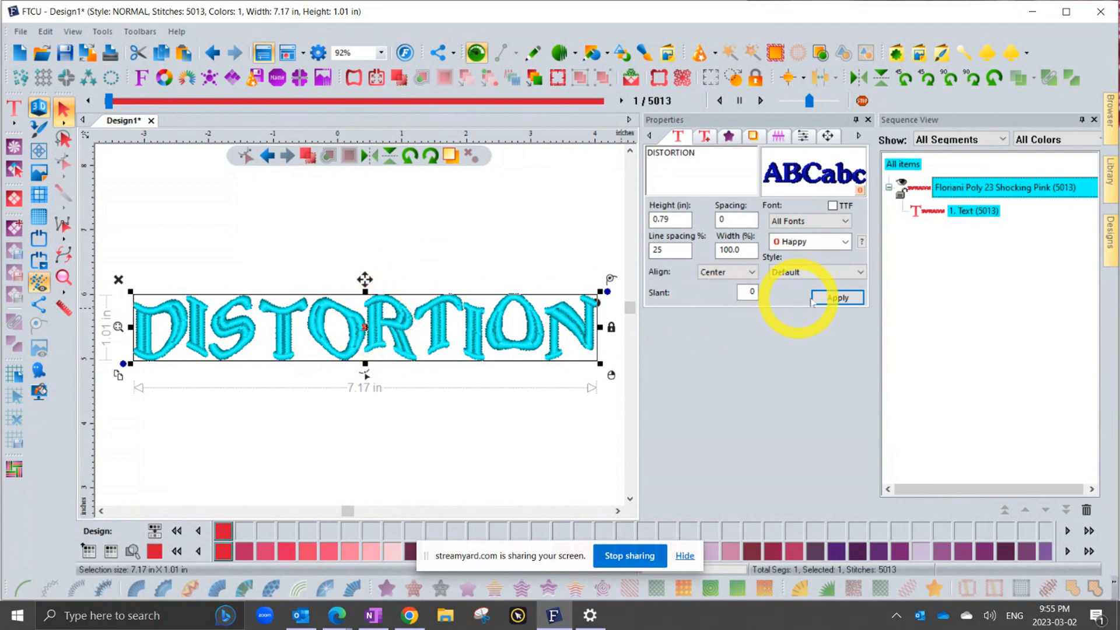
click(840, 299)
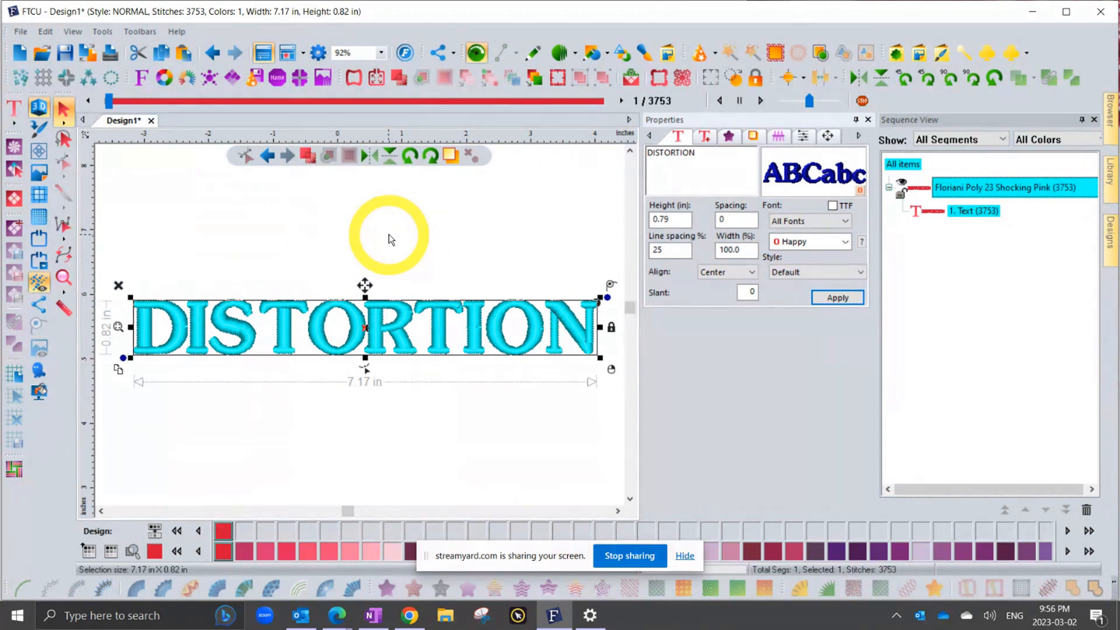
Step: Preview the Wave, Twirl, Pinch, Spherize and ZigZag distortion styles on the DISTORTION lettering
click(355, 79)
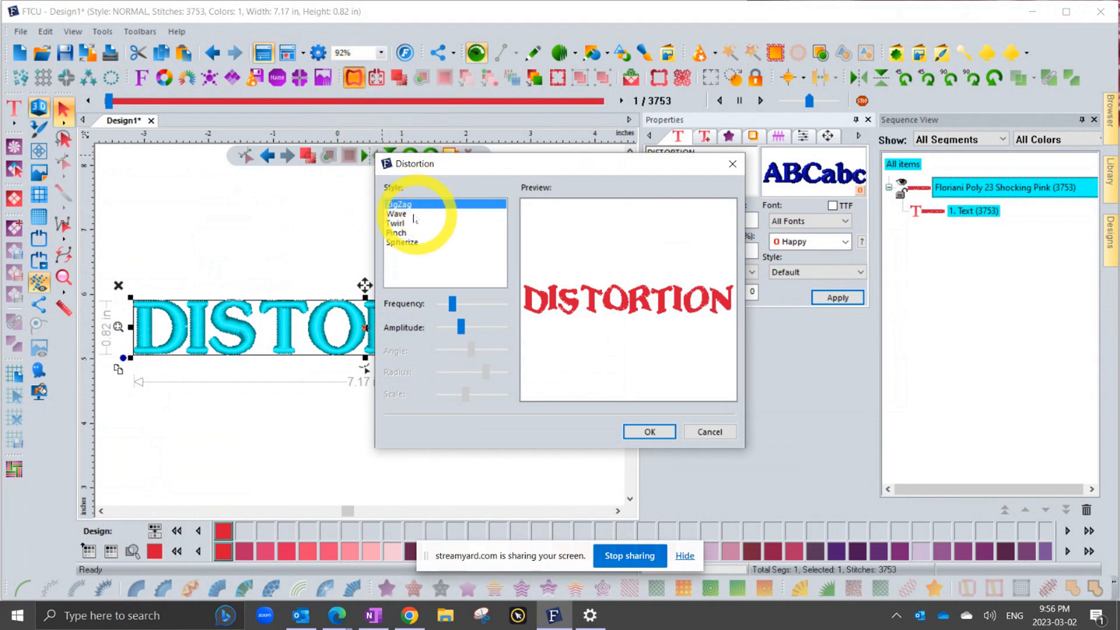
click(401, 215)
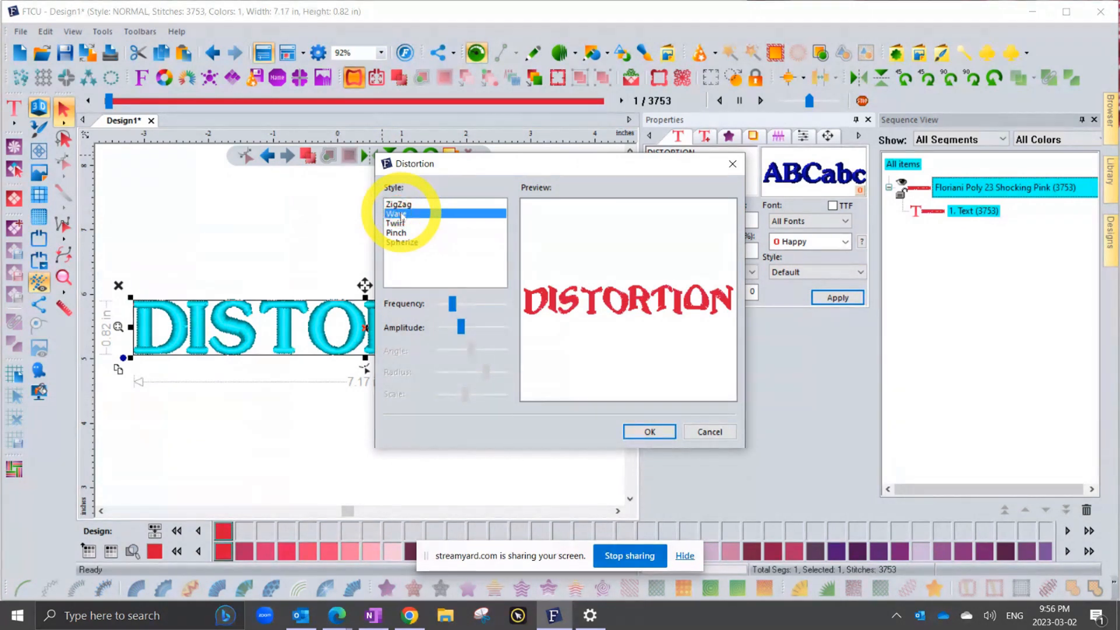
click(404, 223)
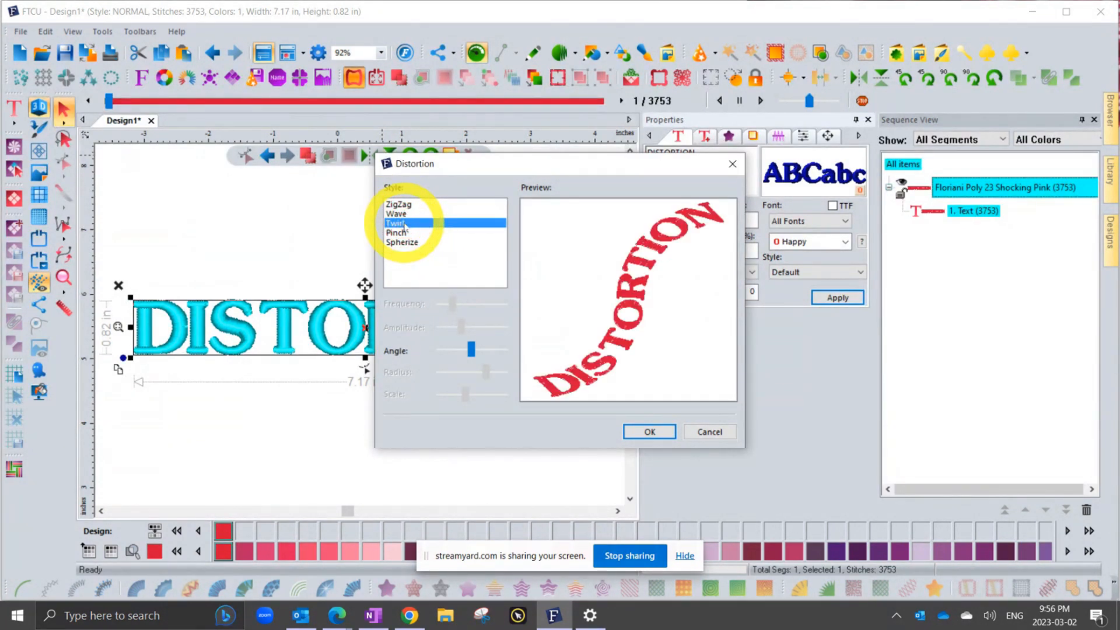
click(404, 233)
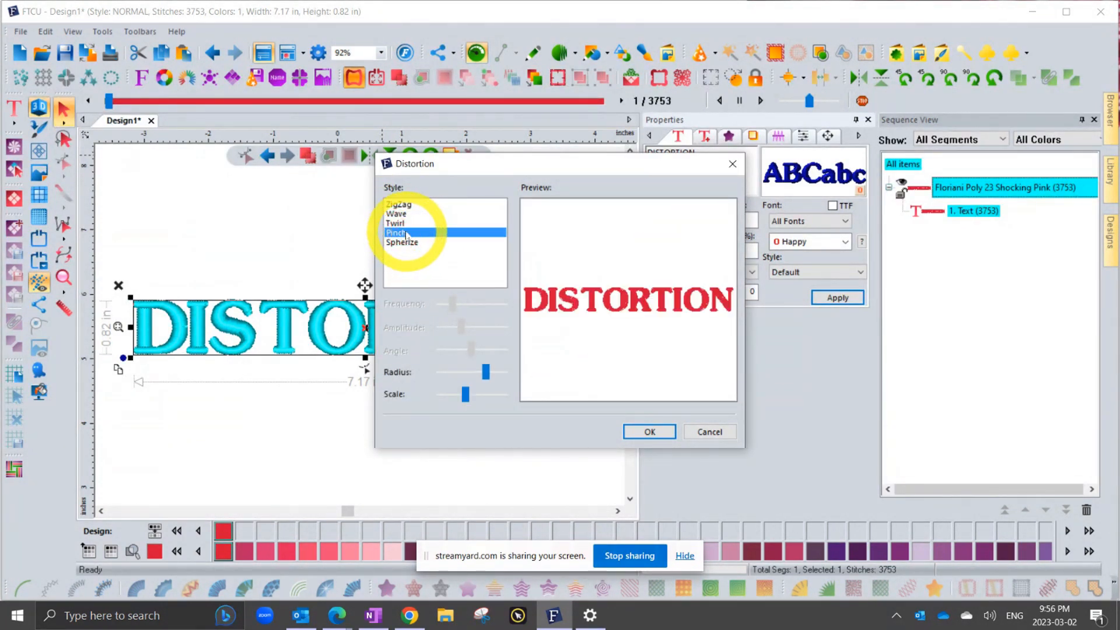
click(403, 243)
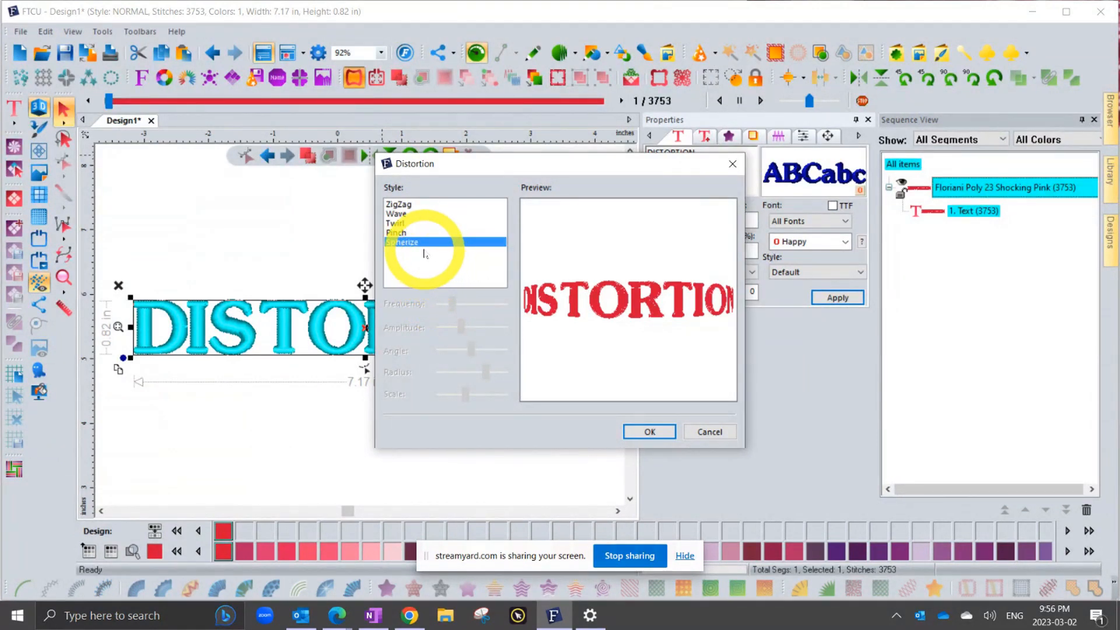
click(403, 204)
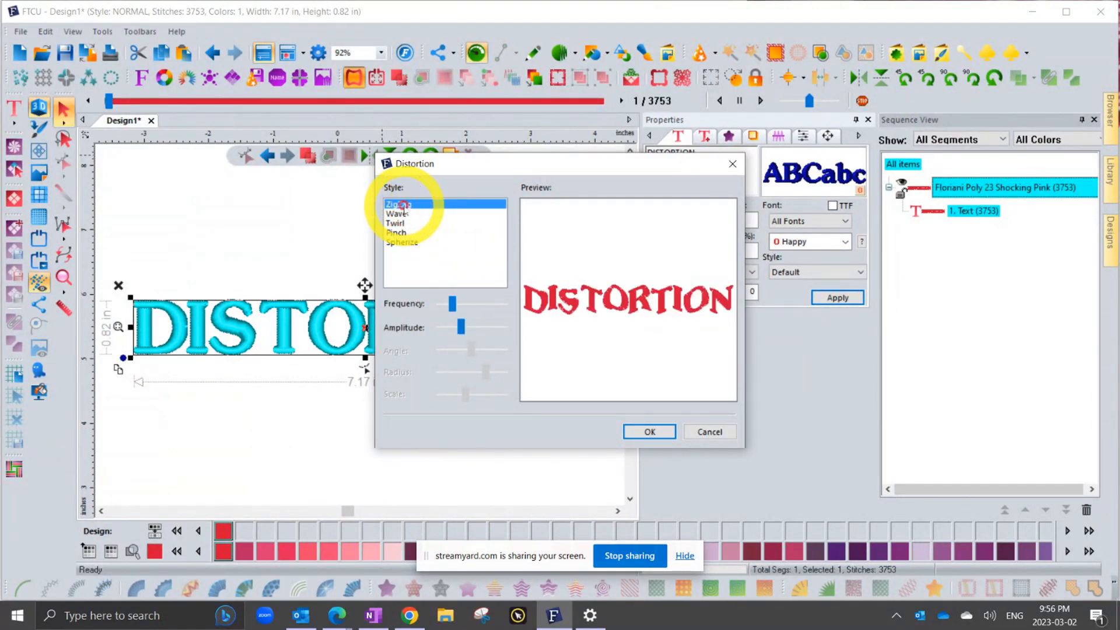
click(402, 214)
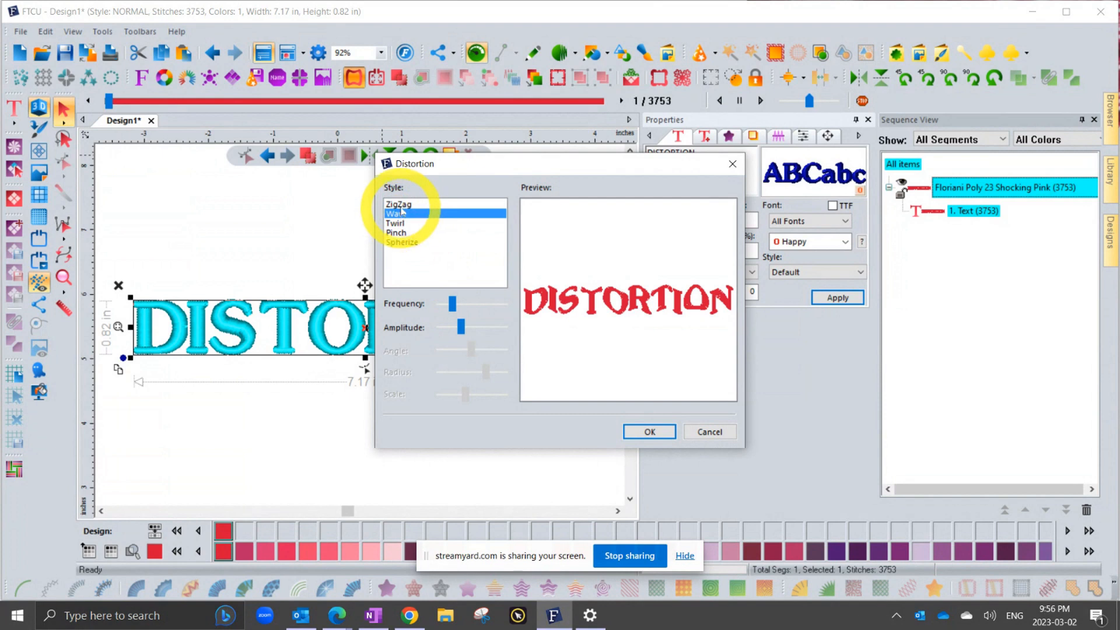
click(399, 223)
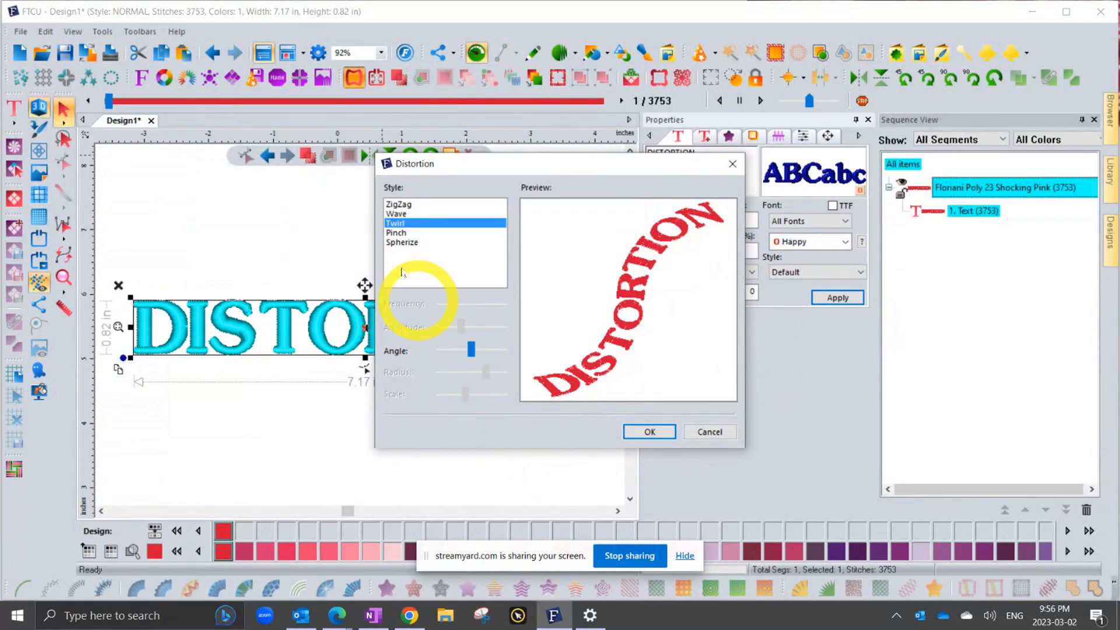
click(399, 234)
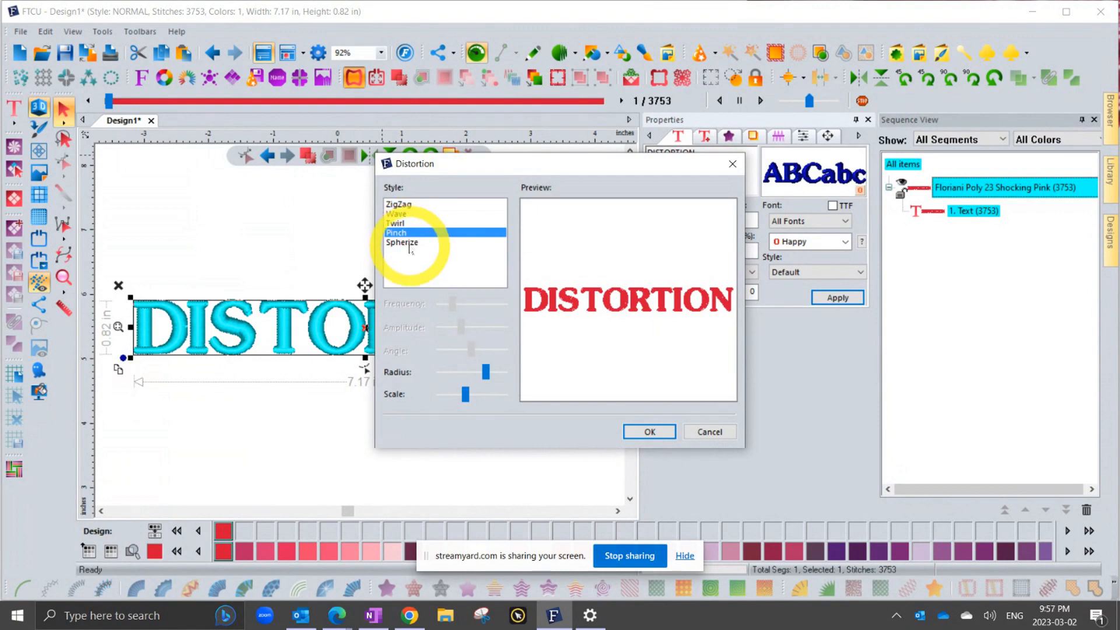
Step: Distort the lettering with the ZigZag style, using a higher frequency and a higher amplitude
click(403, 204)
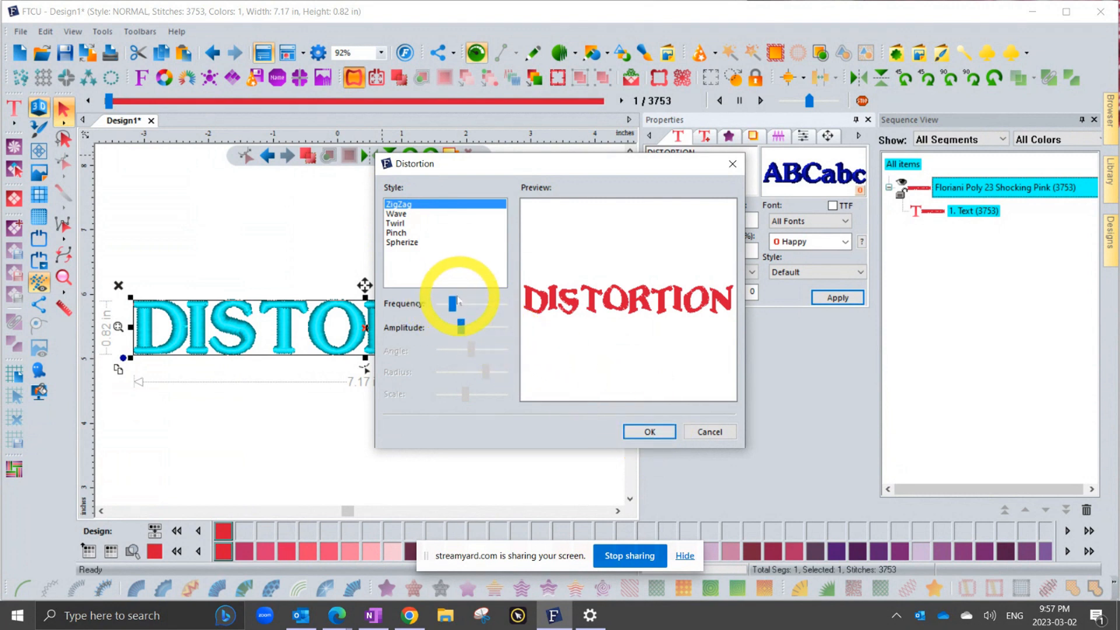
drag(458, 301, 470, 304)
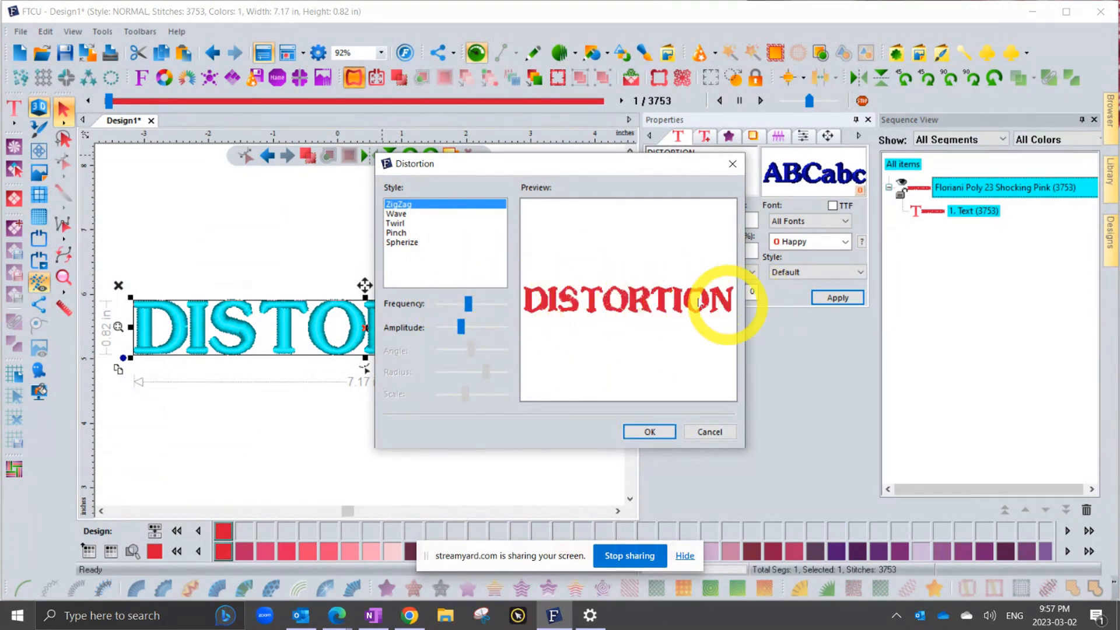
click(462, 327)
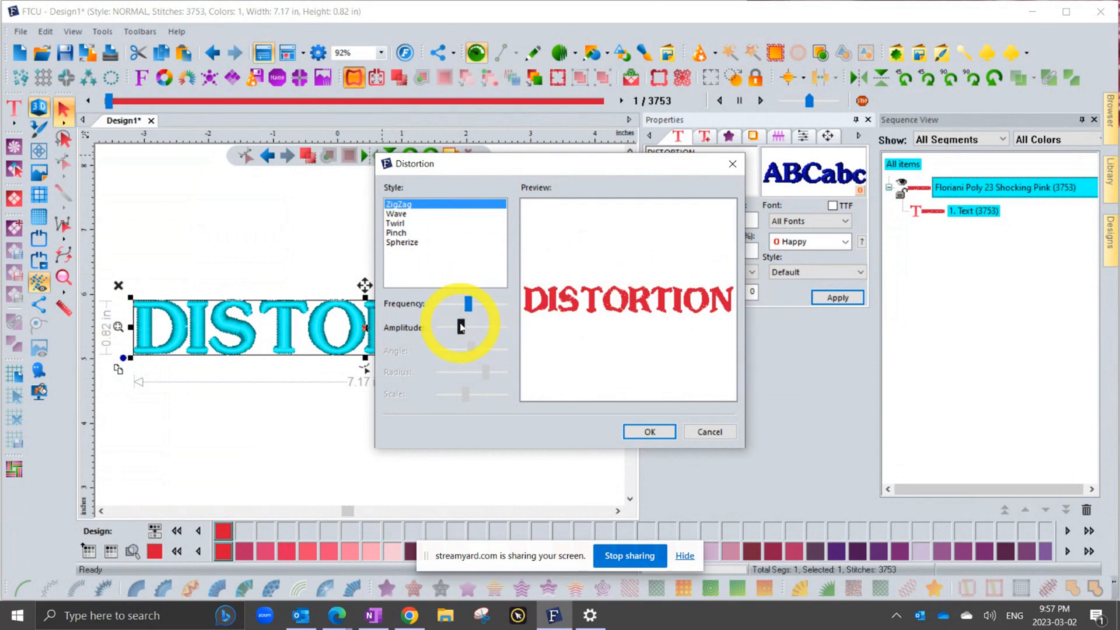
mouse_move(460, 328)
mouse_down()
mouse_move(473, 325)
mouse_move(447, 327)
mouse_move(473, 327)
mouse_up()
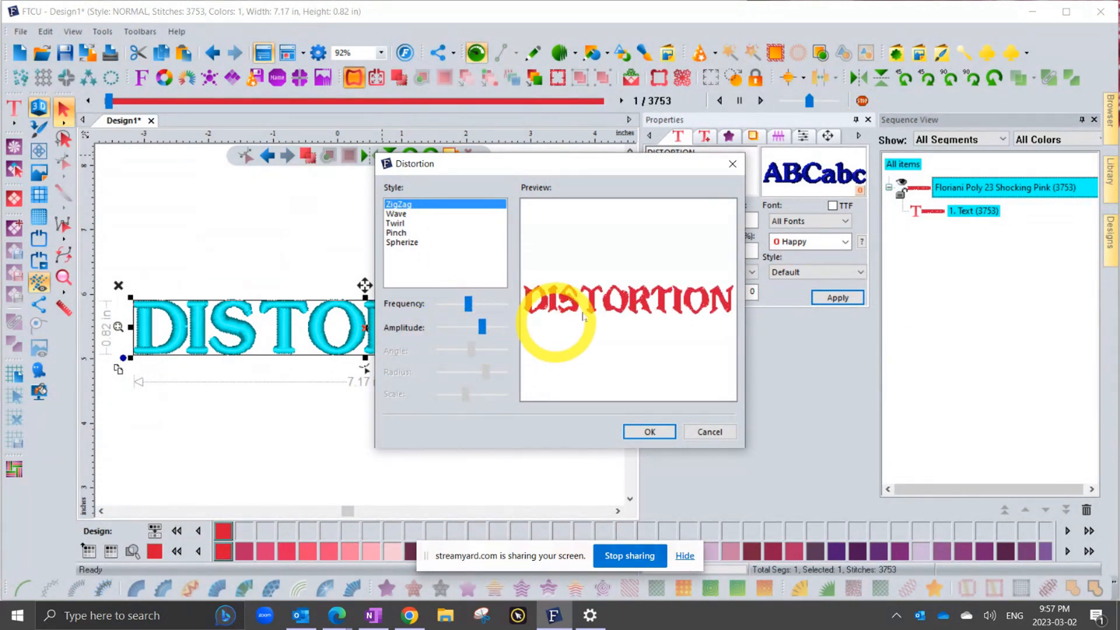
click(650, 433)
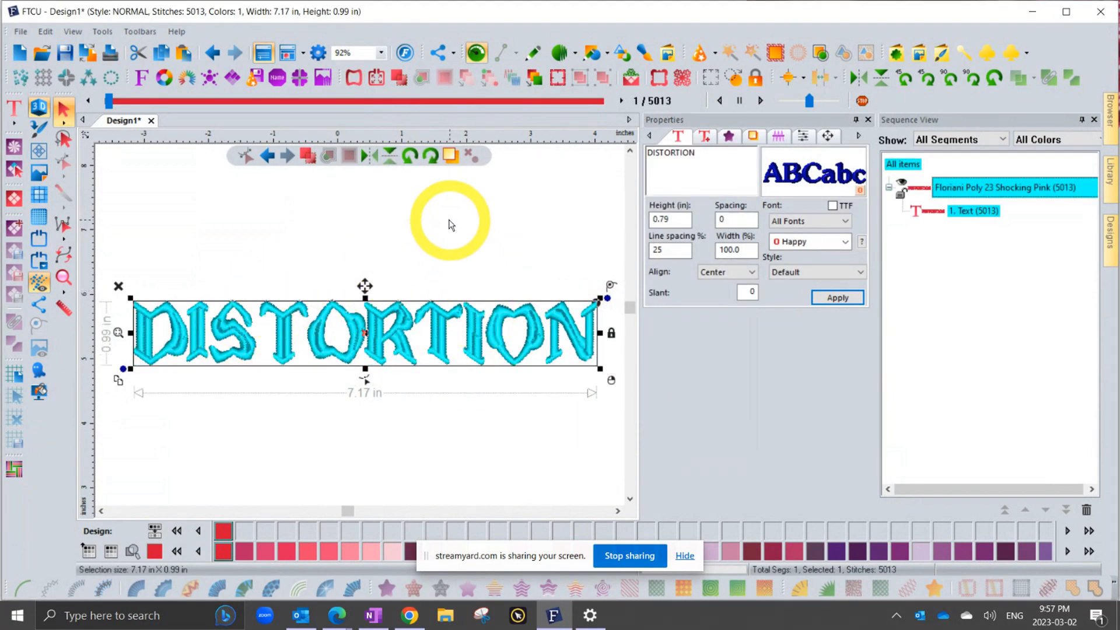
Step: Inspect the zigzag lettering up close and remove its distortion by reapplying the text properties
click(451, 225)
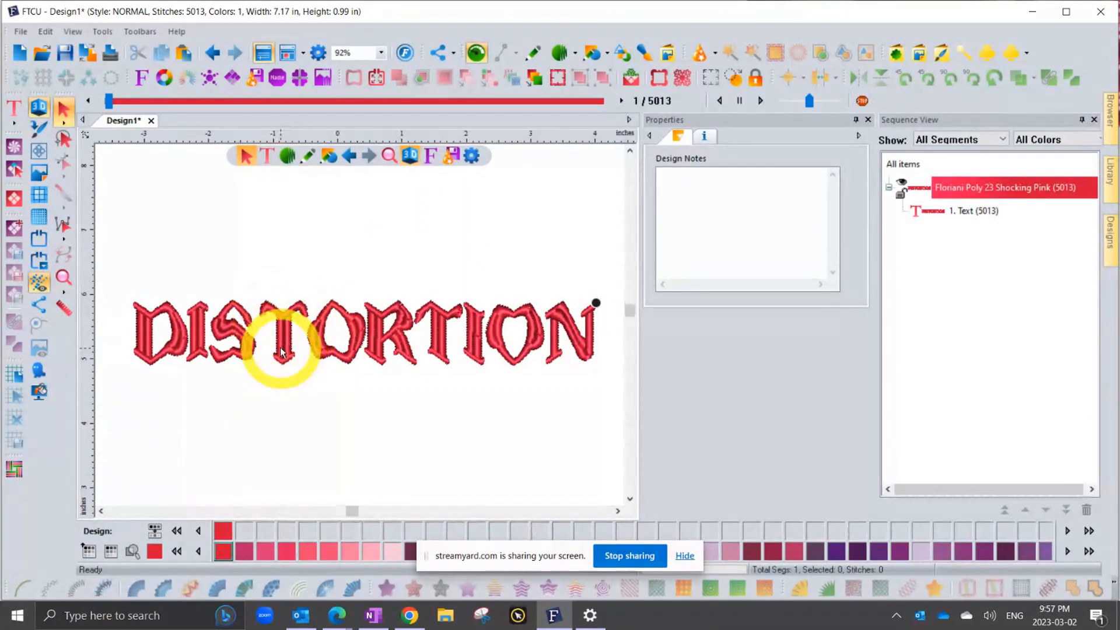
scroll(272, 324, up, 1)
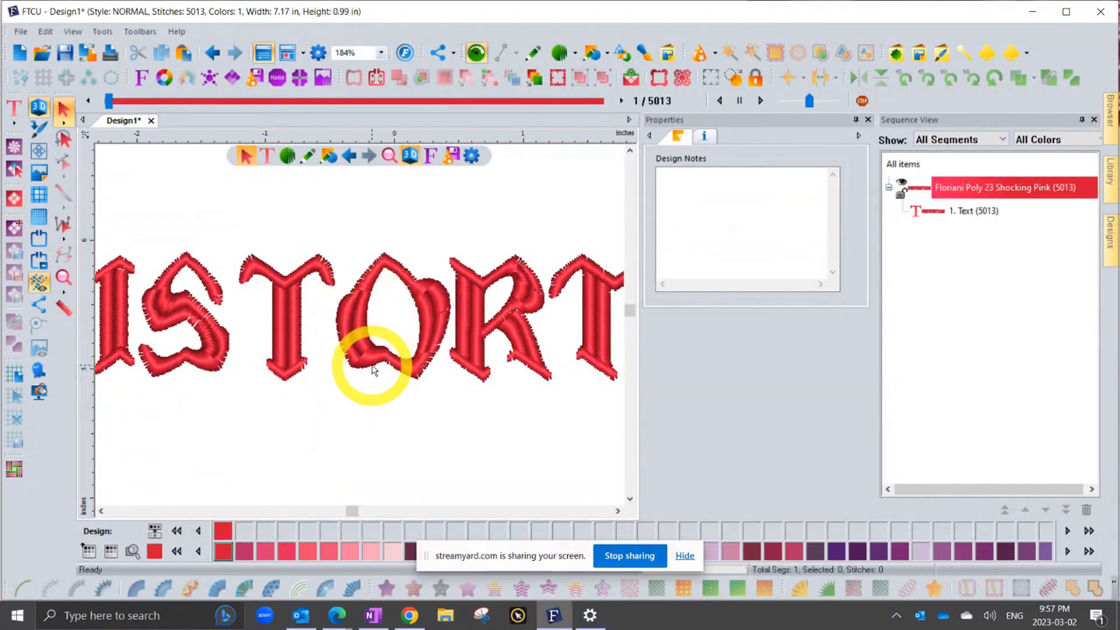
scroll(371, 369, down, 1)
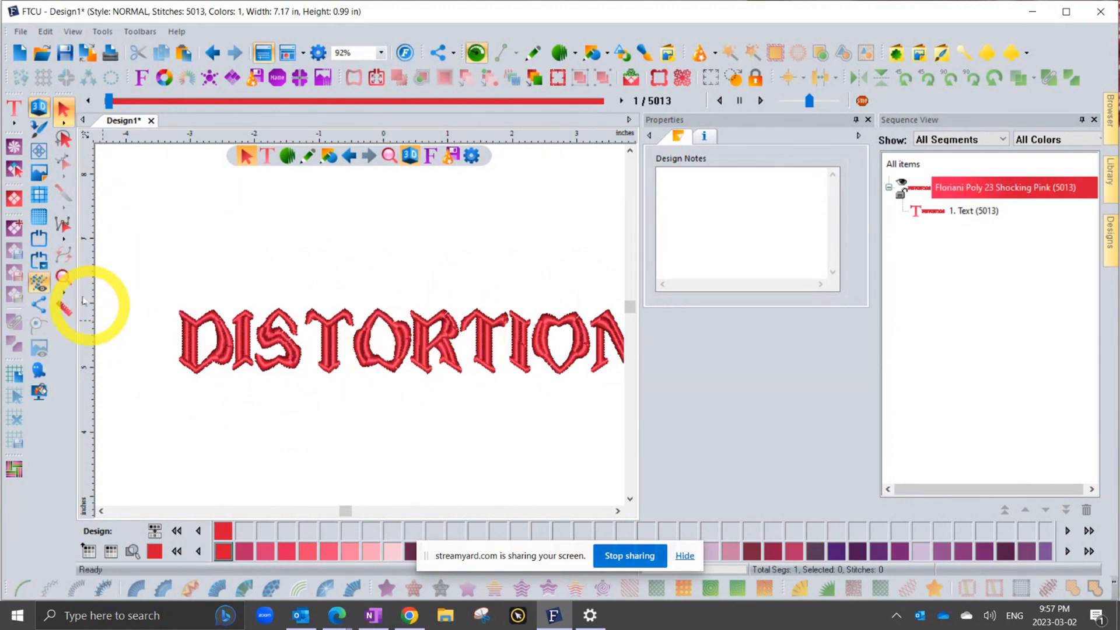
double_click(64, 275)
click(312, 309)
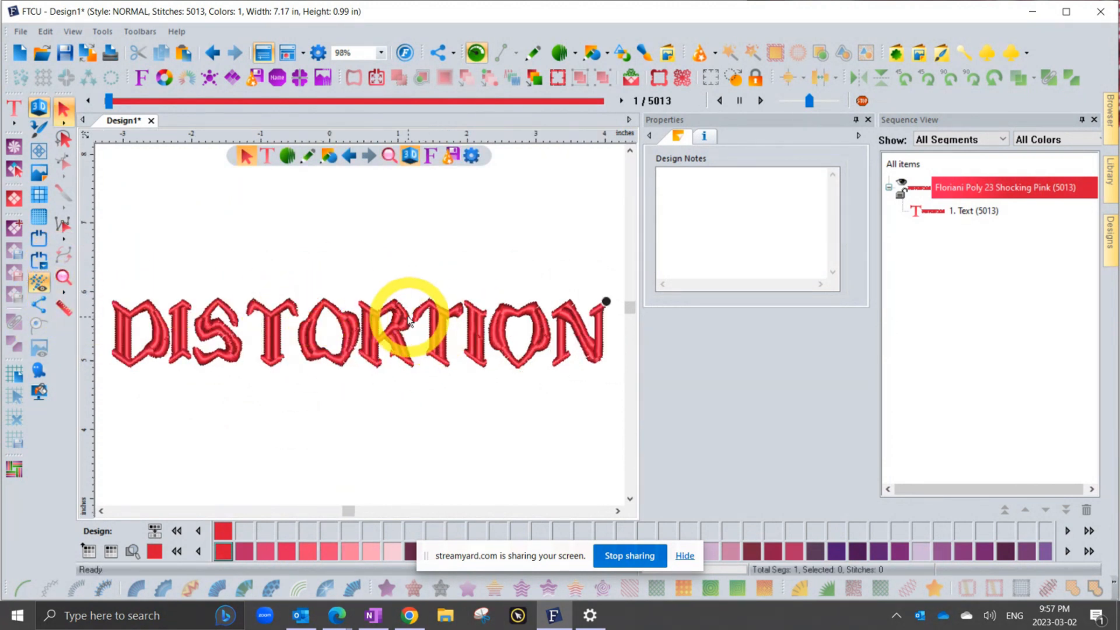
click(410, 318)
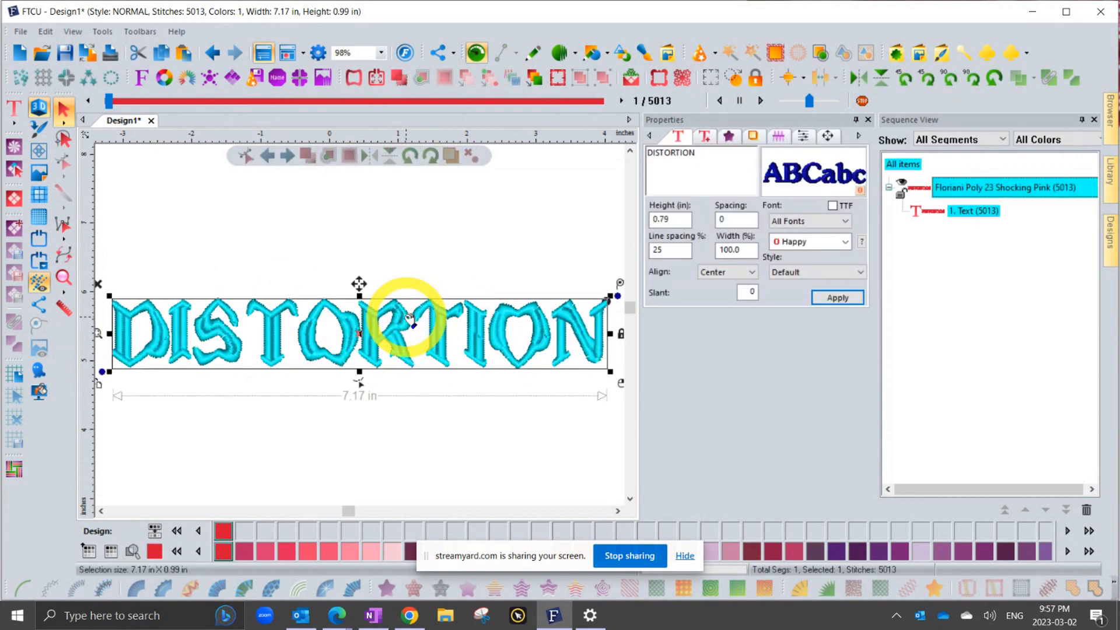
click(833, 300)
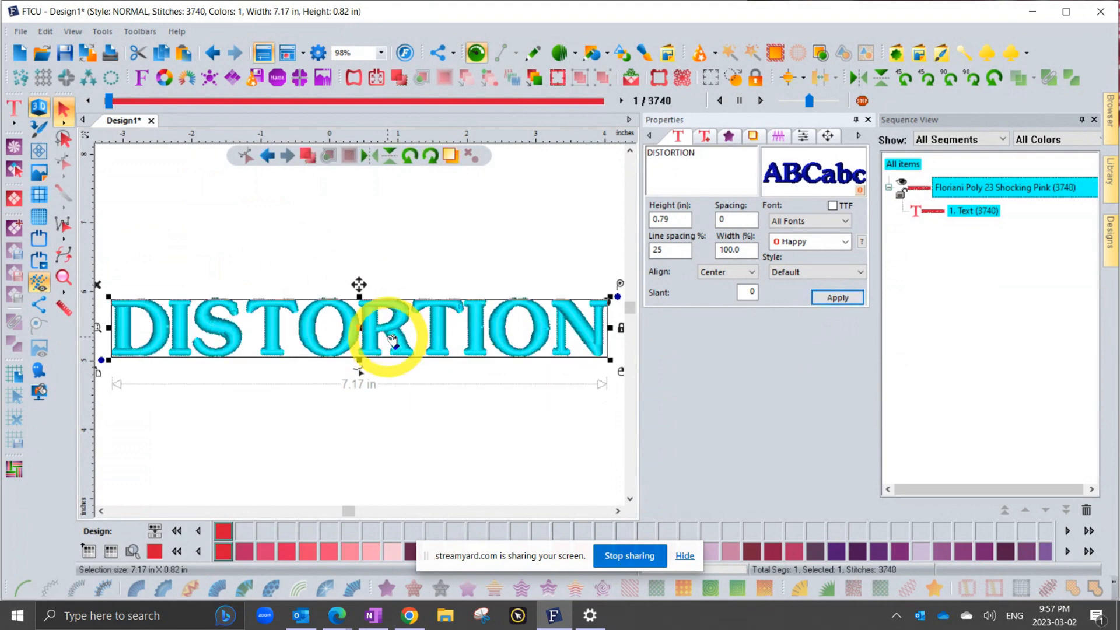
Step: Draw a rectangle about 6.67 x 2.75 in below the lettering
scroll(392, 341, down, 3)
click(500, 390)
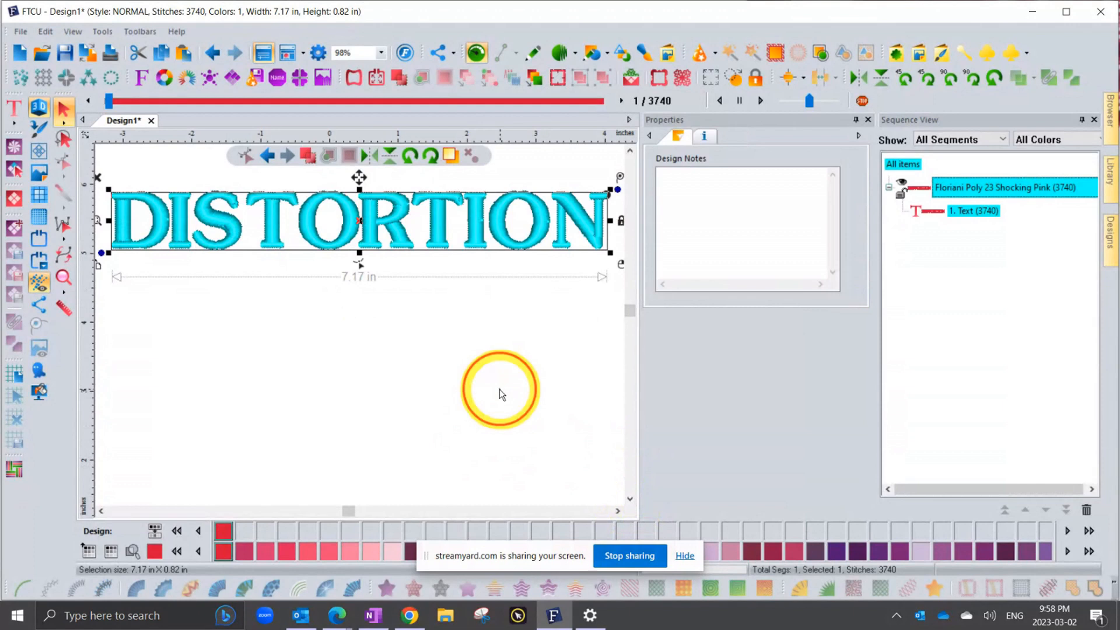
drag(118, 275, 578, 464)
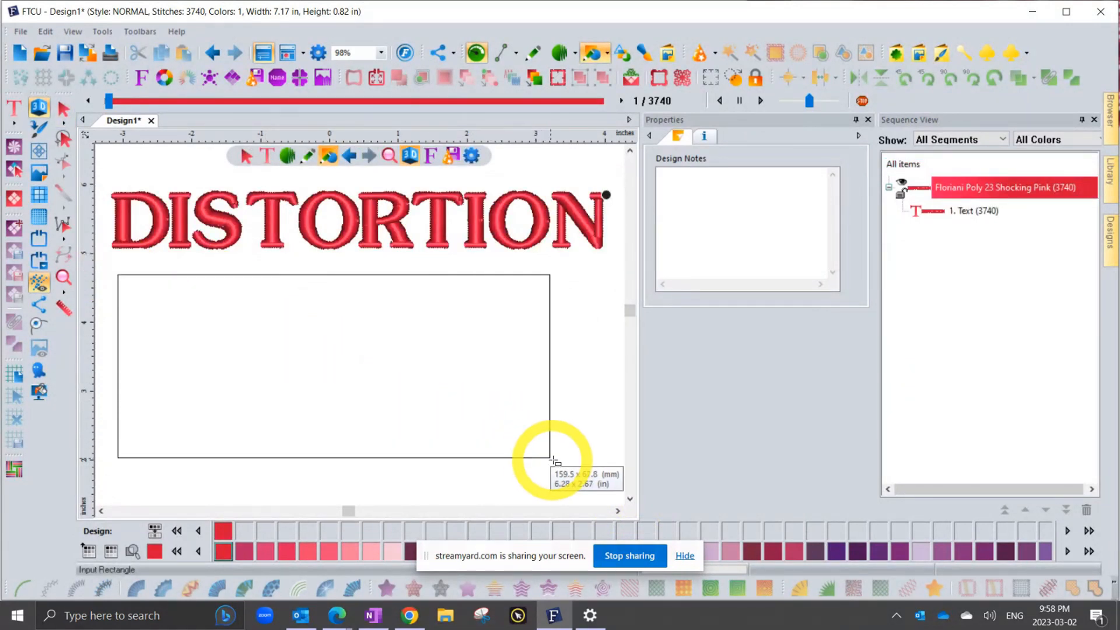
Step: Select the rectangle artwork and convert it to a Motif fill
click(62, 109)
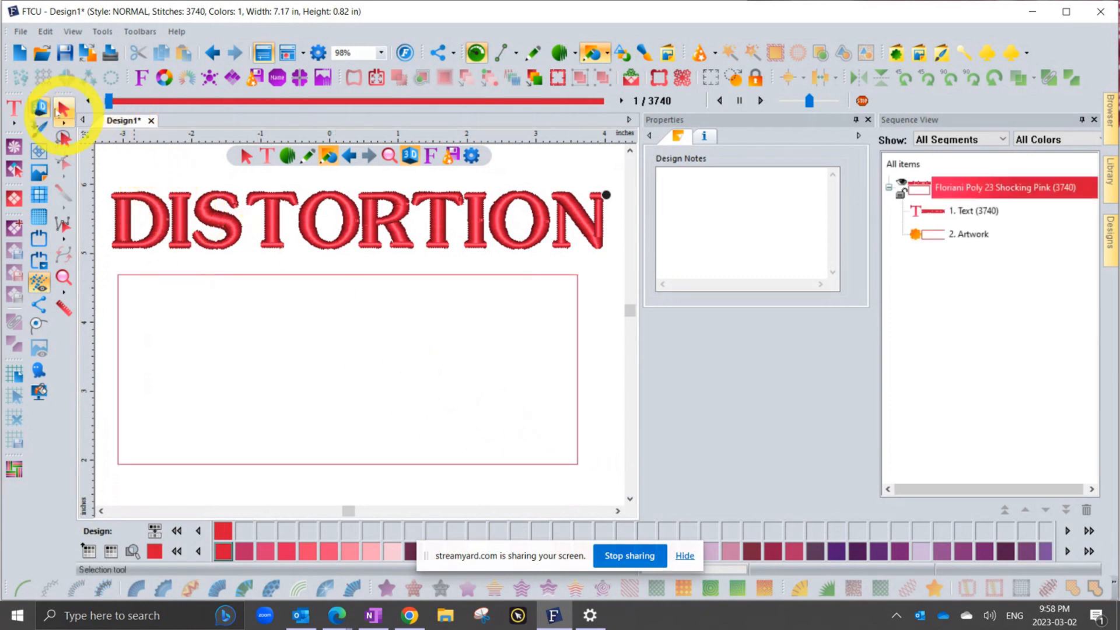
click(63, 109)
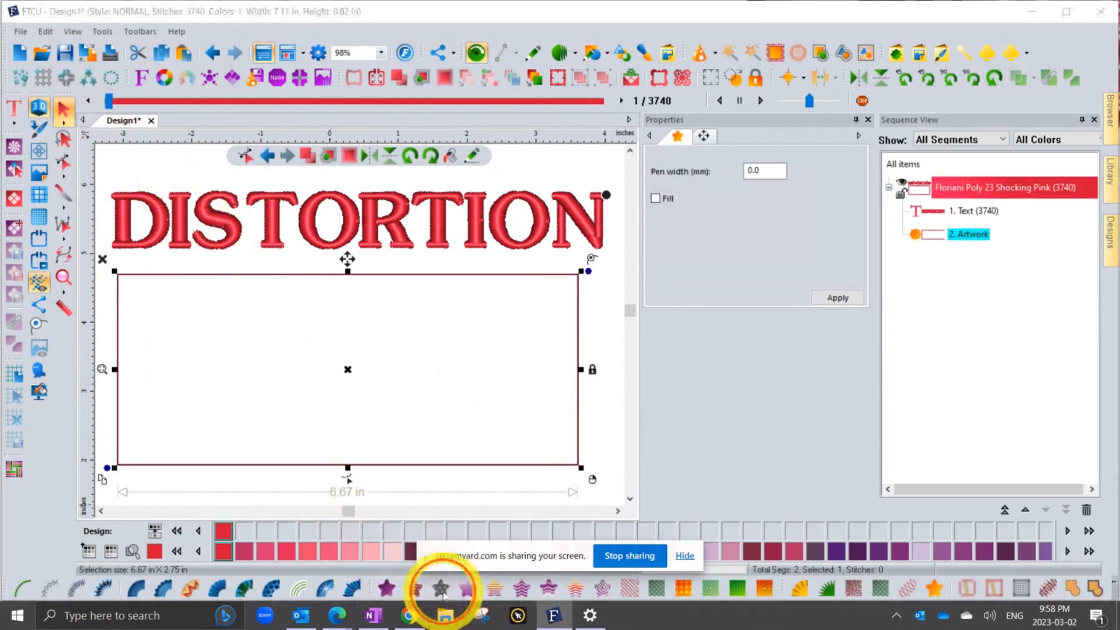
drag(425, 557, 468, 518)
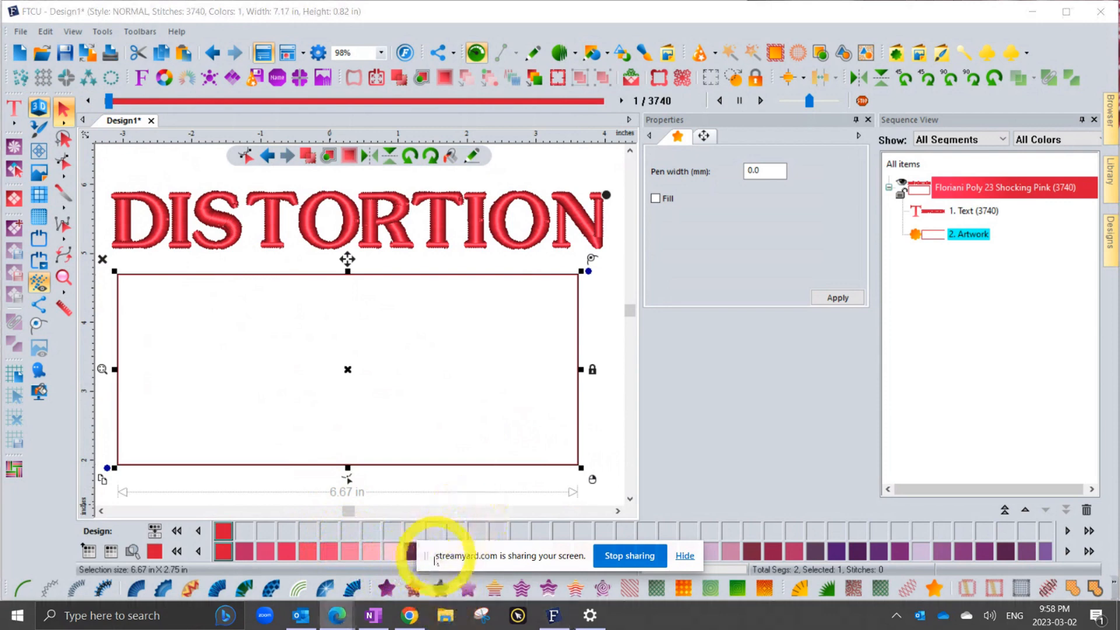
drag(436, 562, 464, 531)
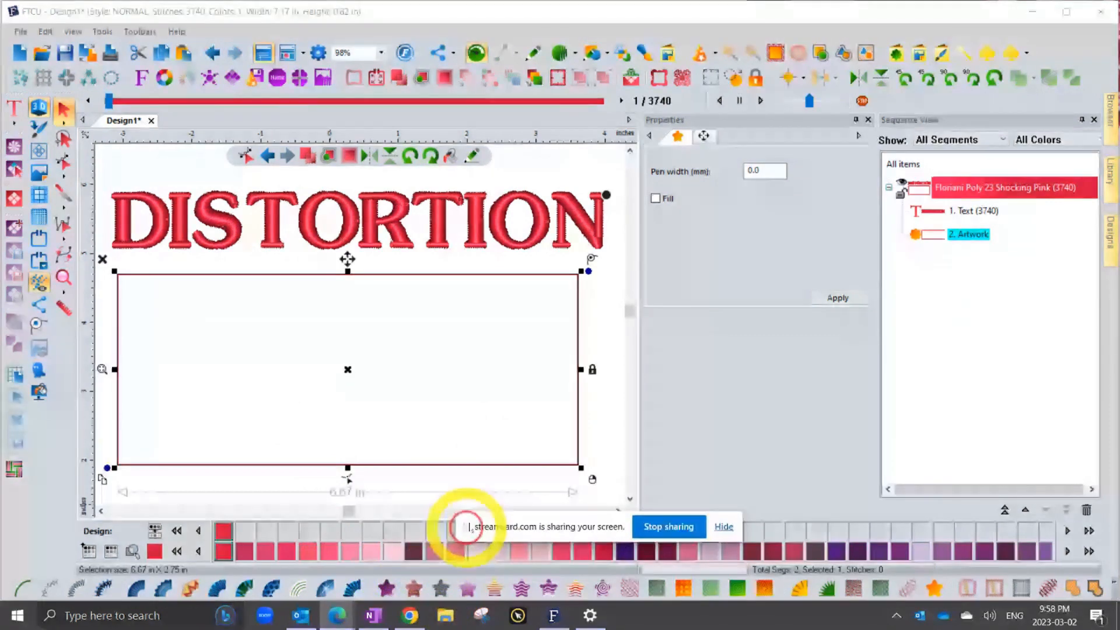
click(441, 590)
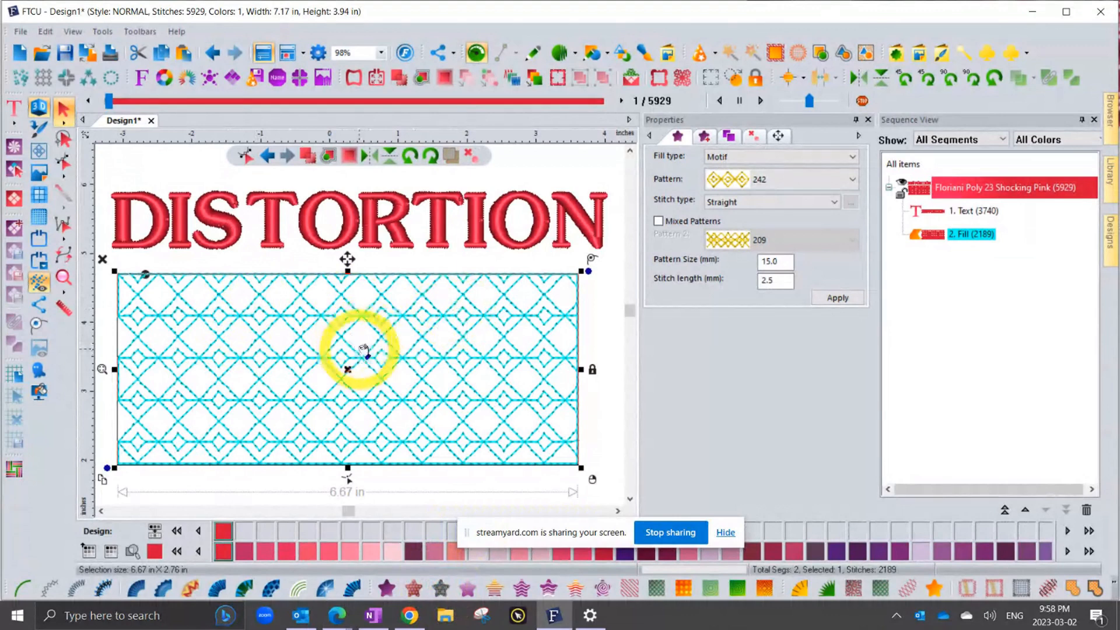
Step: Preview the Wave and Twirl distortion styles on the motif-filled rectangle
click(354, 77)
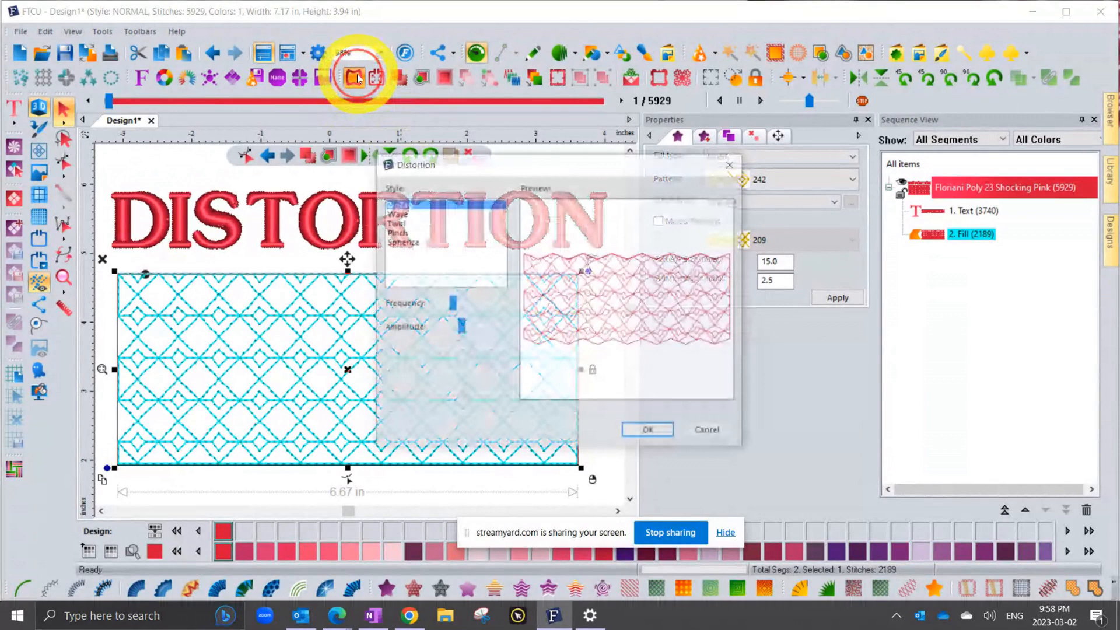
click(399, 214)
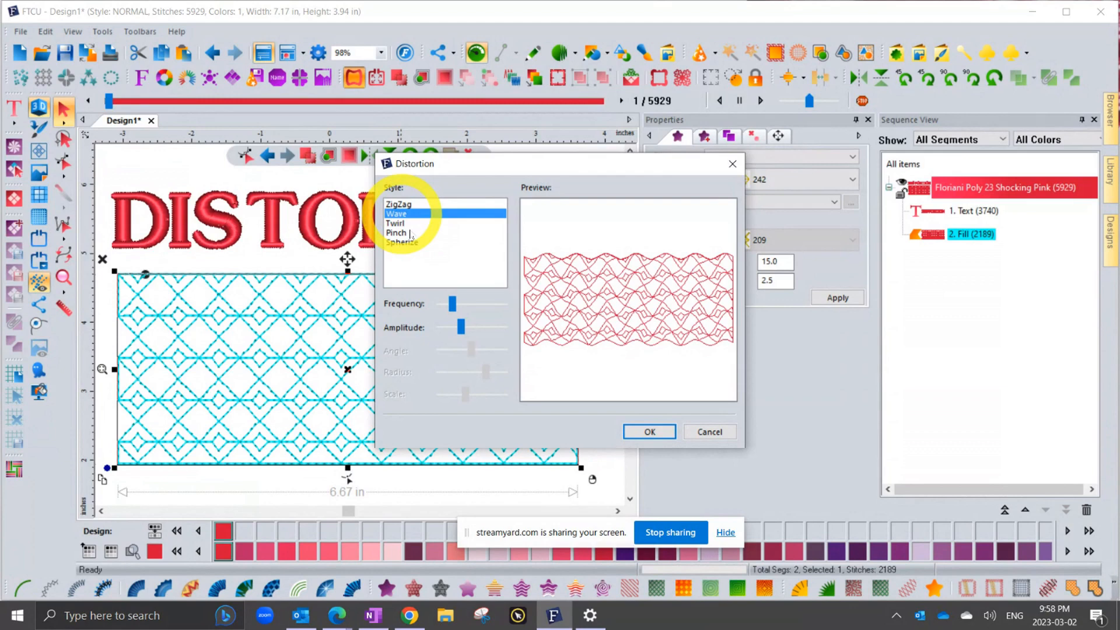
click(408, 224)
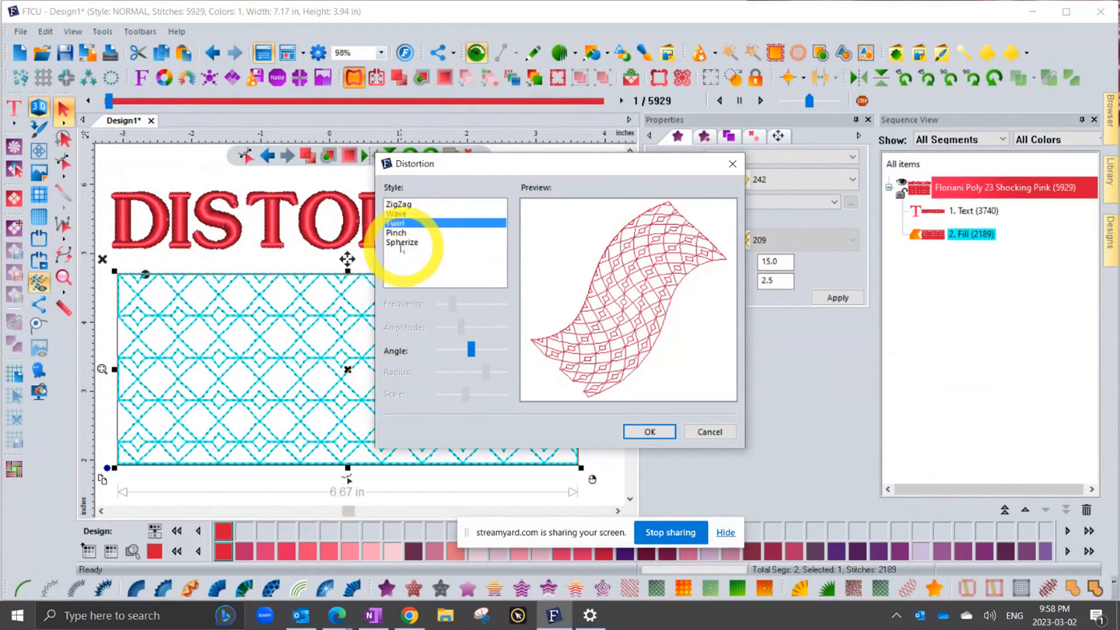
Step: Apply a Pinch distortion with an increased radius and scale to the motif-filled rectangle
click(394, 233)
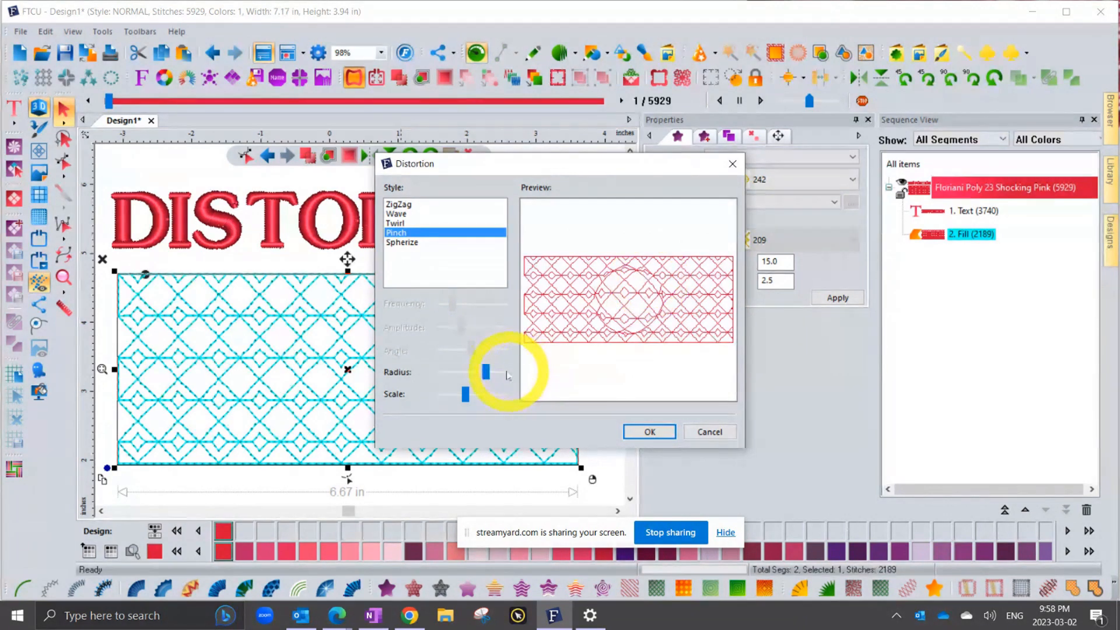
drag(486, 375, 494, 373)
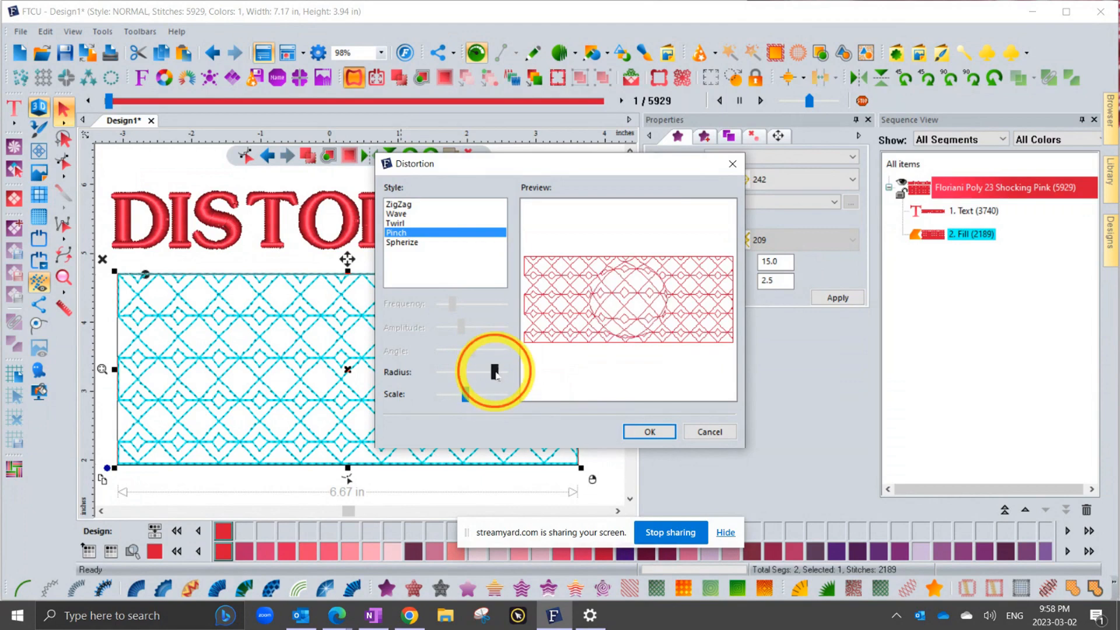
drag(495, 373, 504, 373)
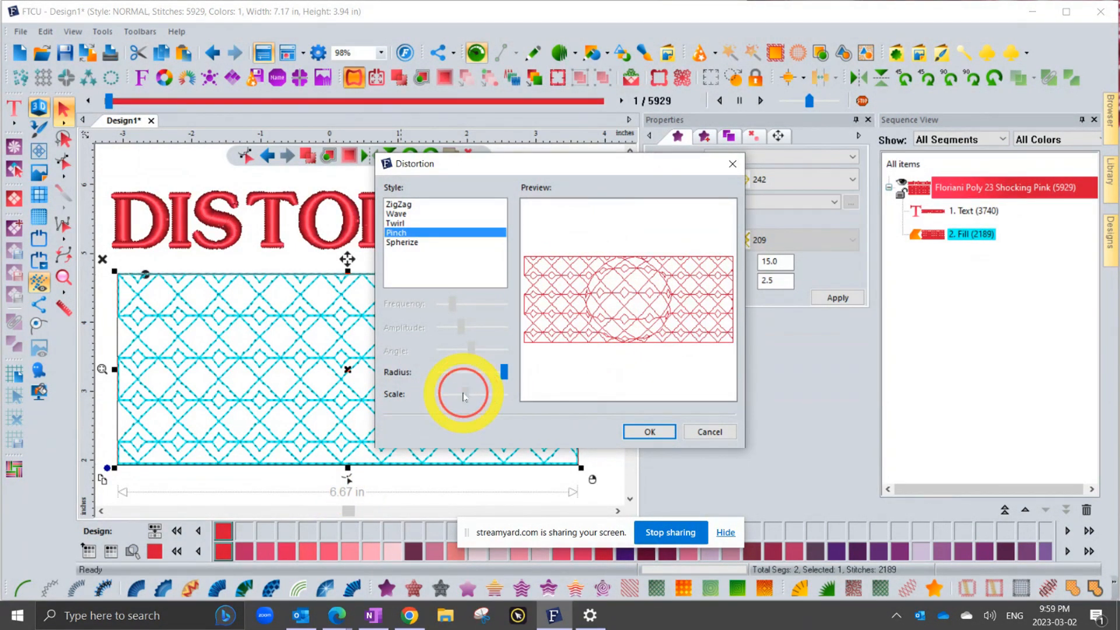
mouse_move(477, 395)
mouse_down()
mouse_move(491, 398)
mouse_move(453, 399)
mouse_move(485, 401)
mouse_up()
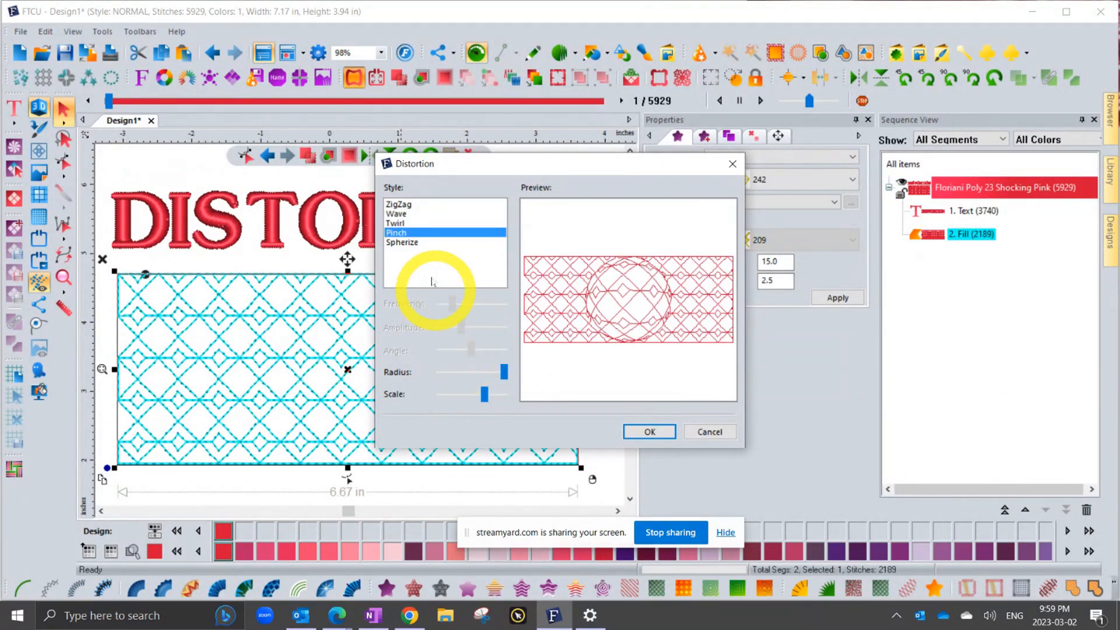
click(652, 431)
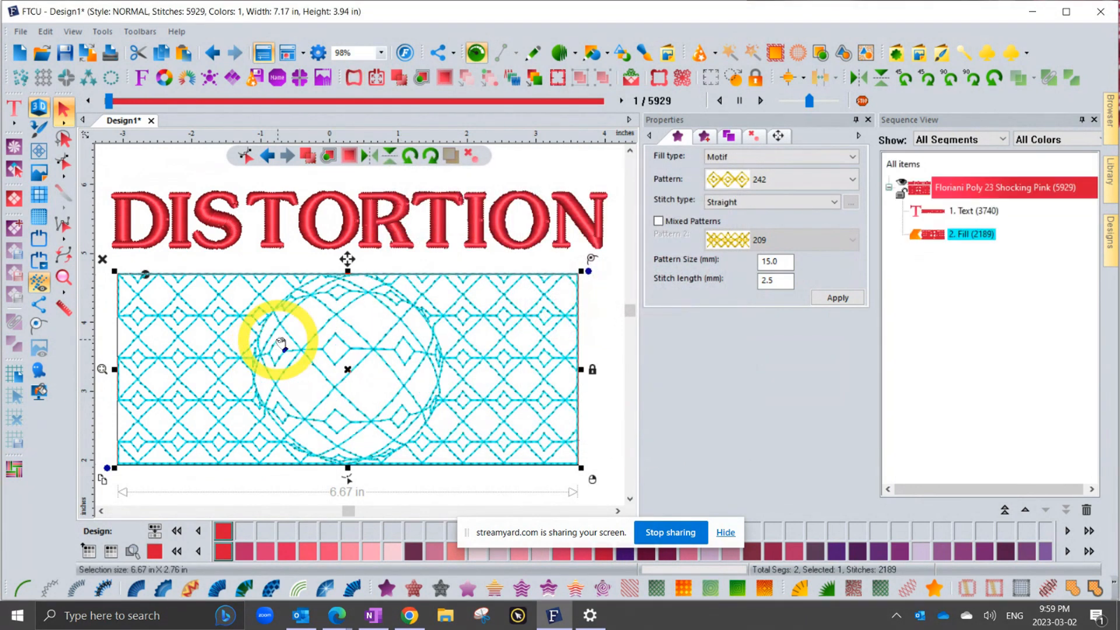
click(595, 310)
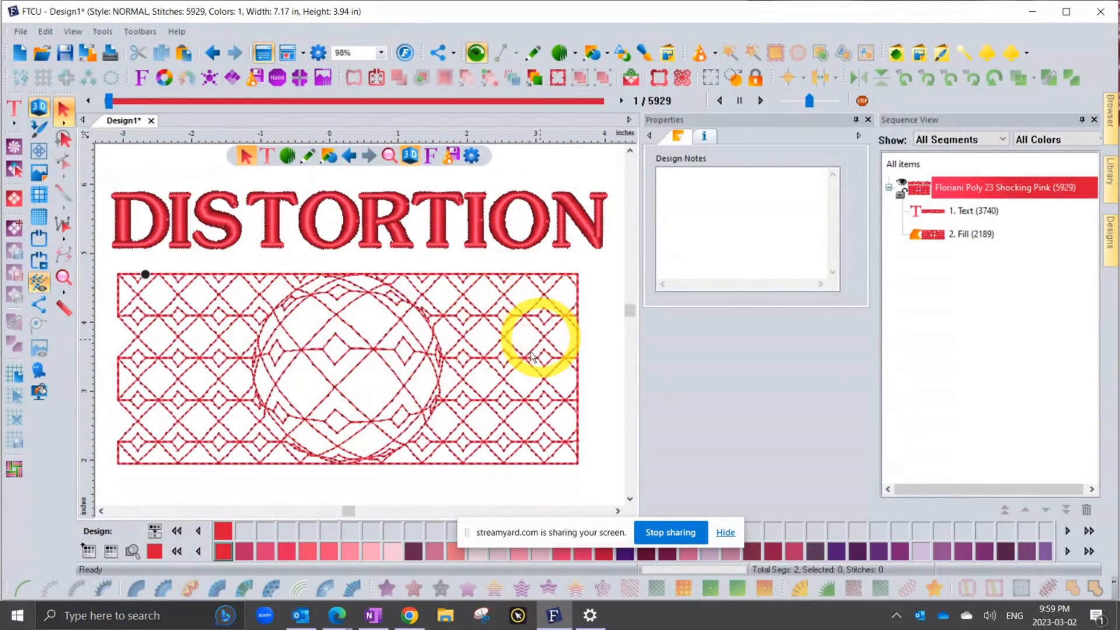
Step: Duplicate the pinched rectangle and place the copy directly below the original, aligned with its sides
scroll(520, 378, down, 2)
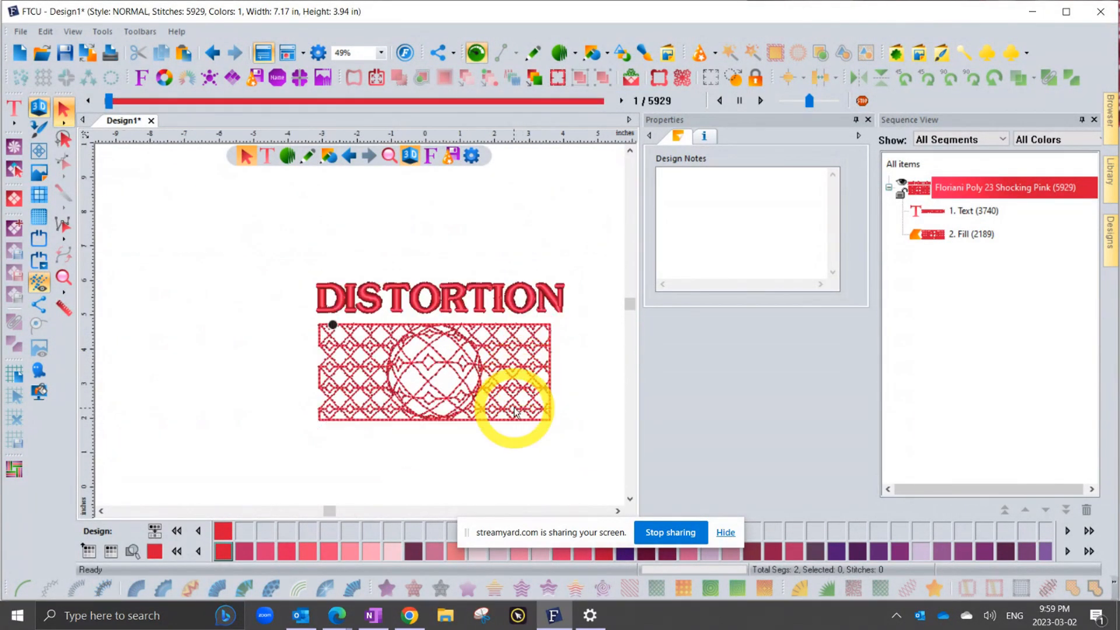
click(351, 390)
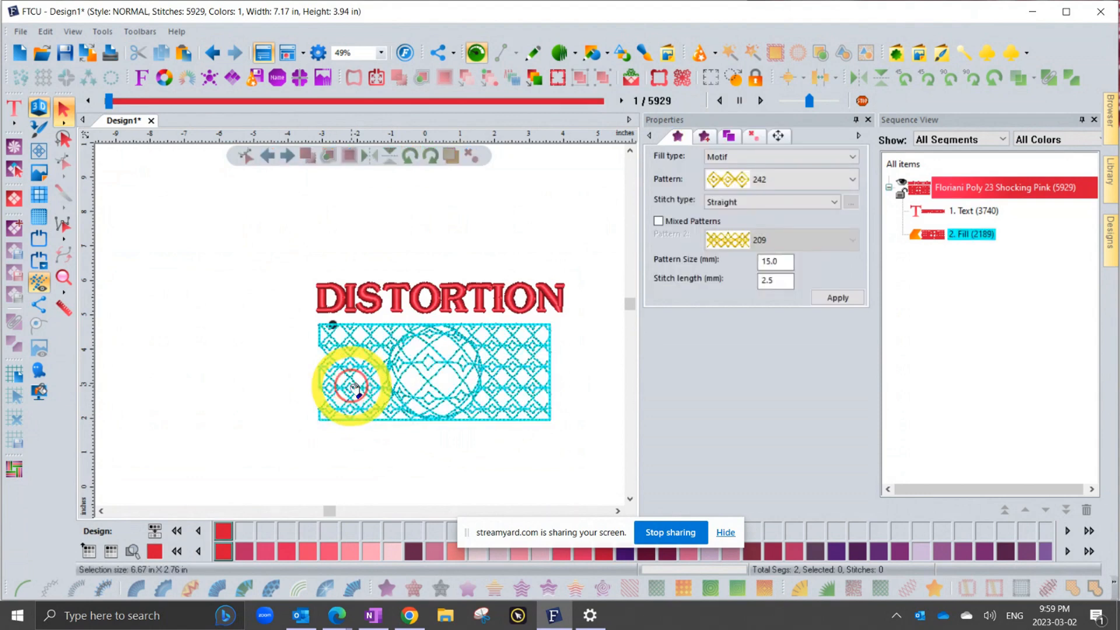
click(301, 437)
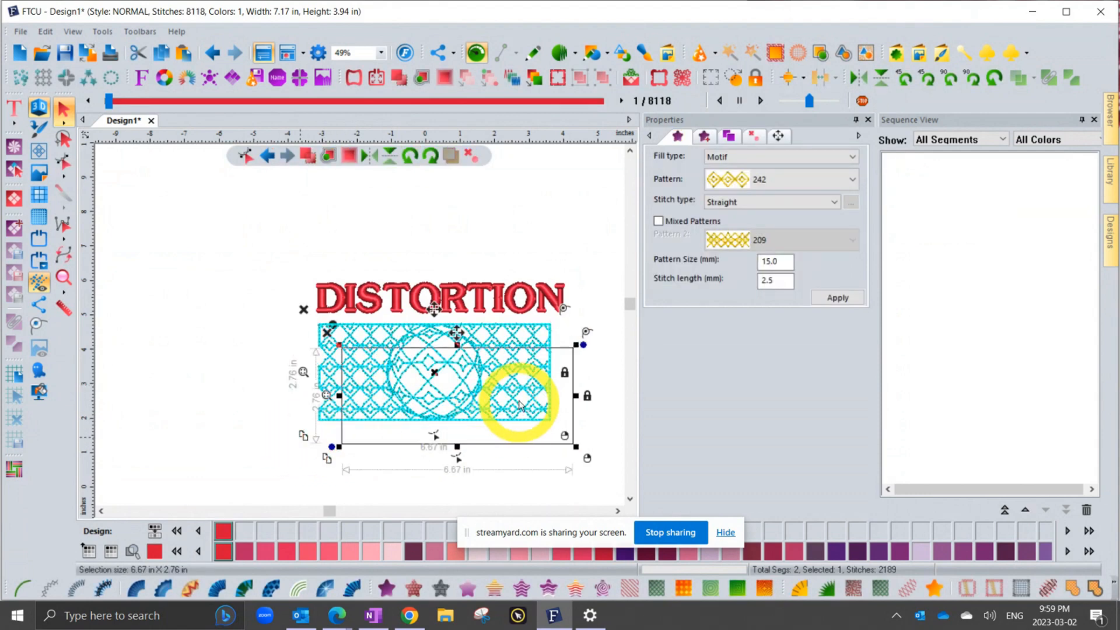
drag(523, 397, 495, 475)
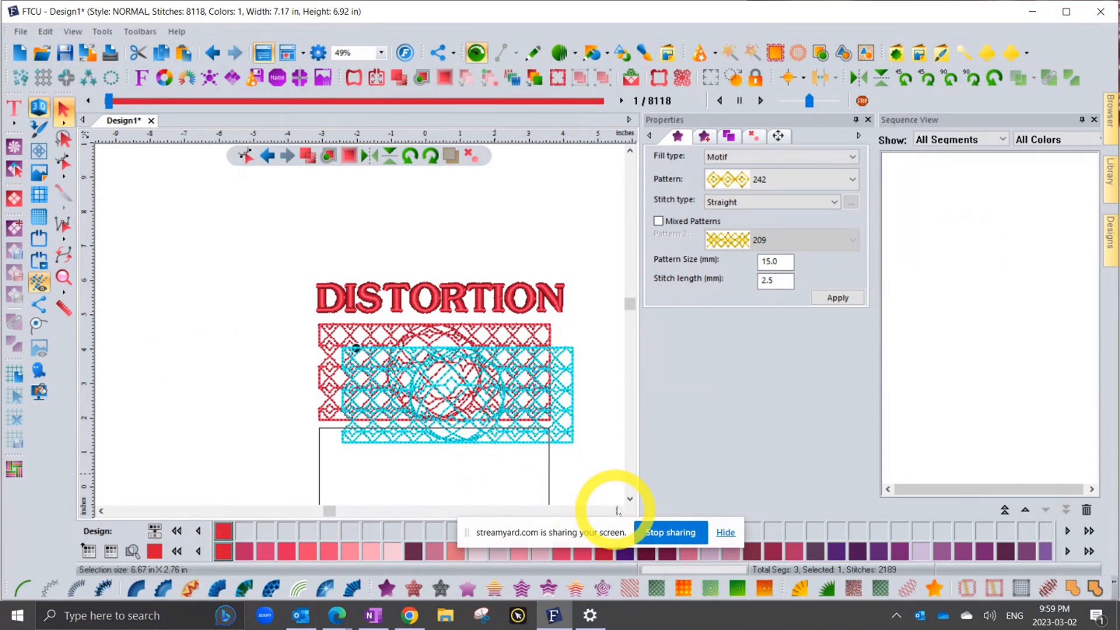
click(630, 499)
click(629, 498)
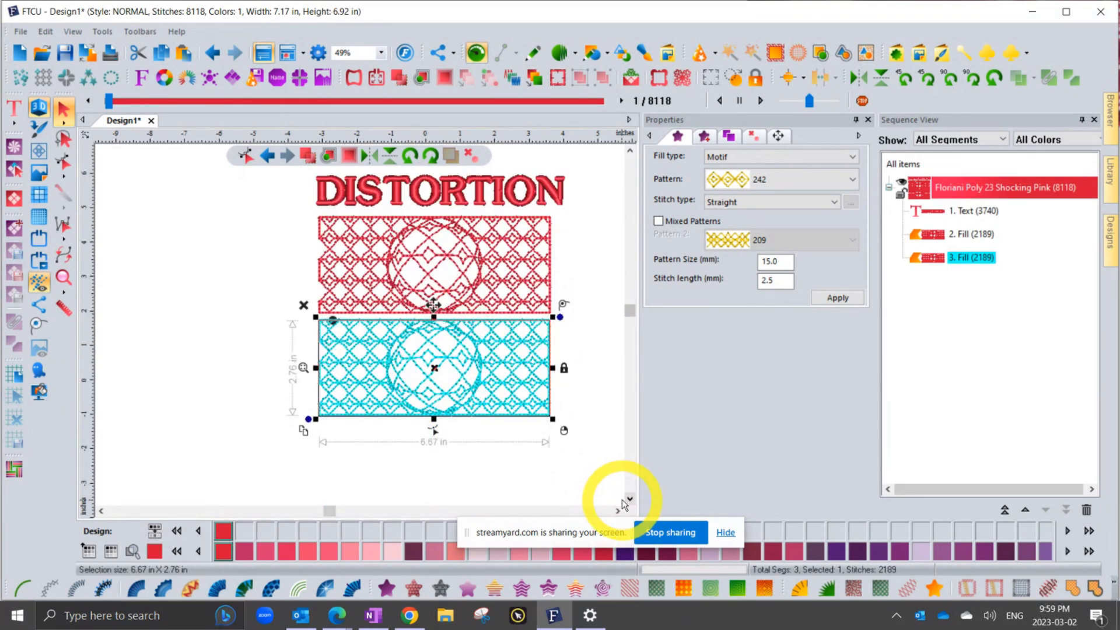
Step: Convert the lower rectangle to a Motif fill with the Line pattern and Wave stitch type, and inspect its stitches up close
click(629, 591)
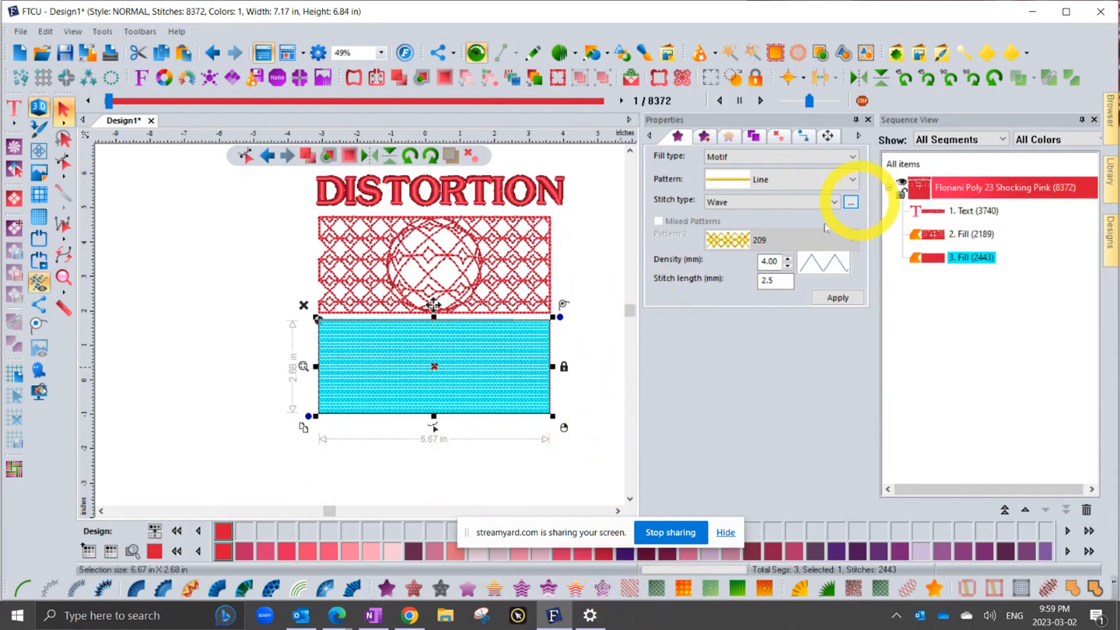
scroll(408, 357, up, 2)
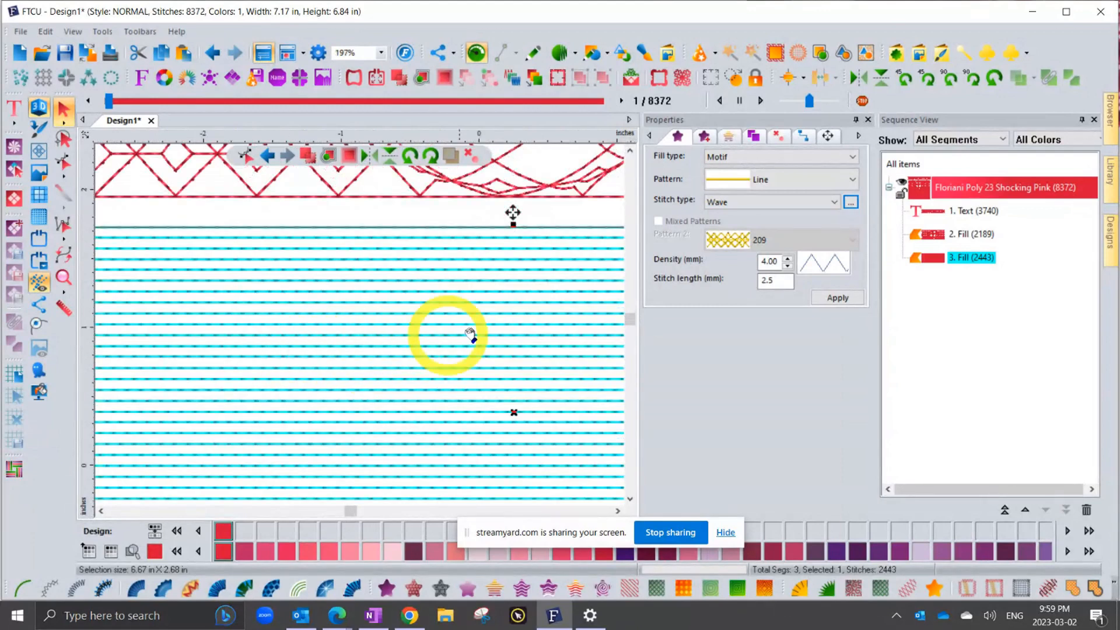
scroll(455, 315, down, 1)
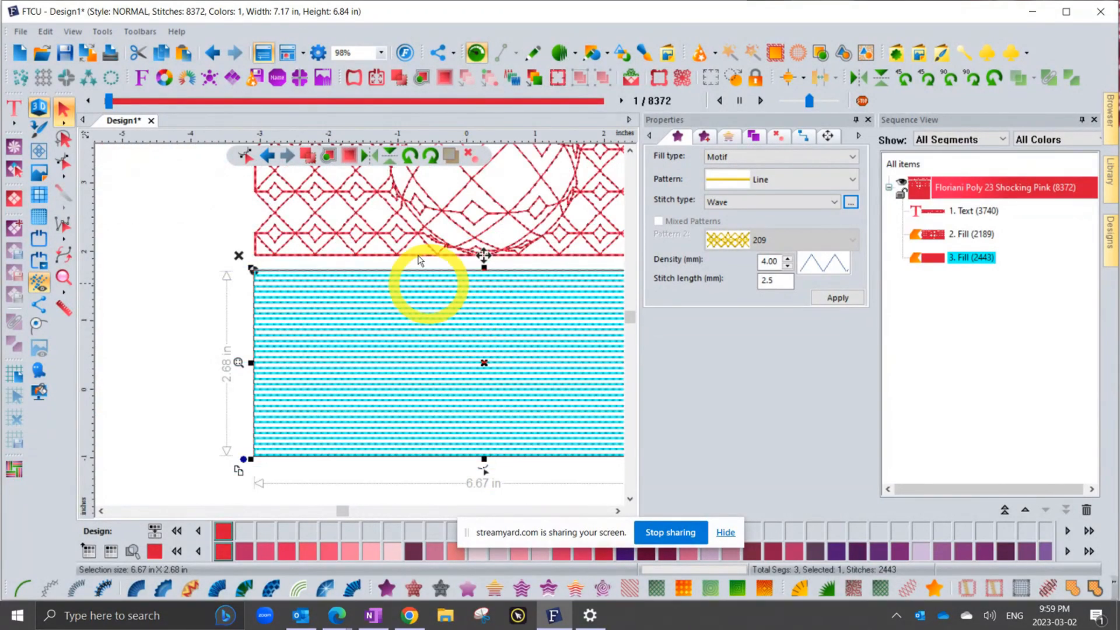
Step: Apply the ZigZag distortion to the line-filled lower rectangle, adjusting its frequency
click(354, 77)
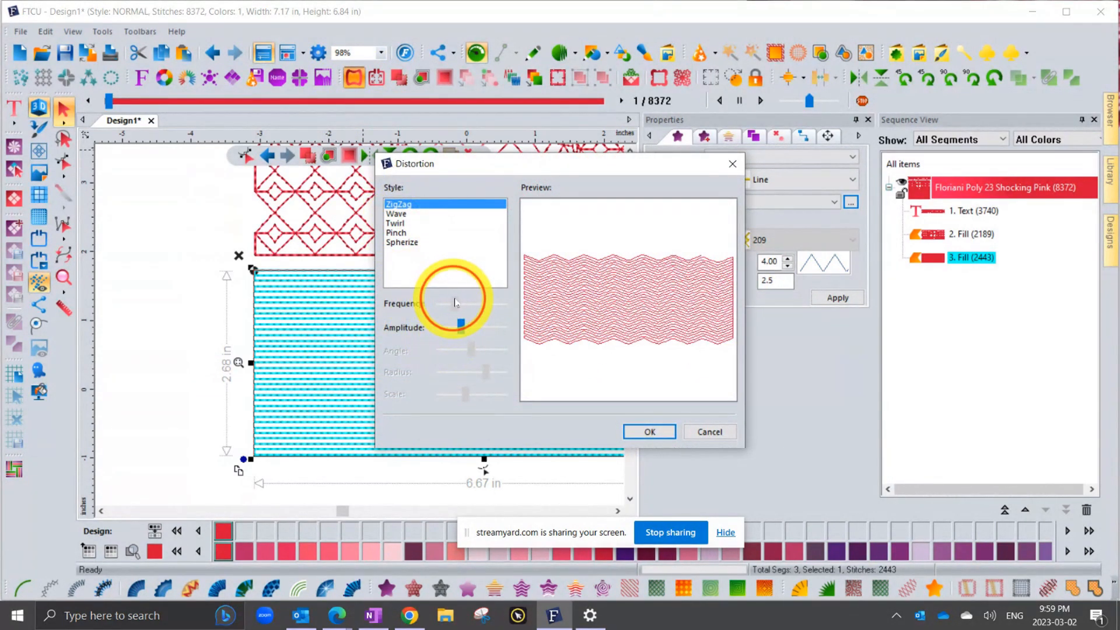
drag(456, 303, 461, 328)
click(665, 431)
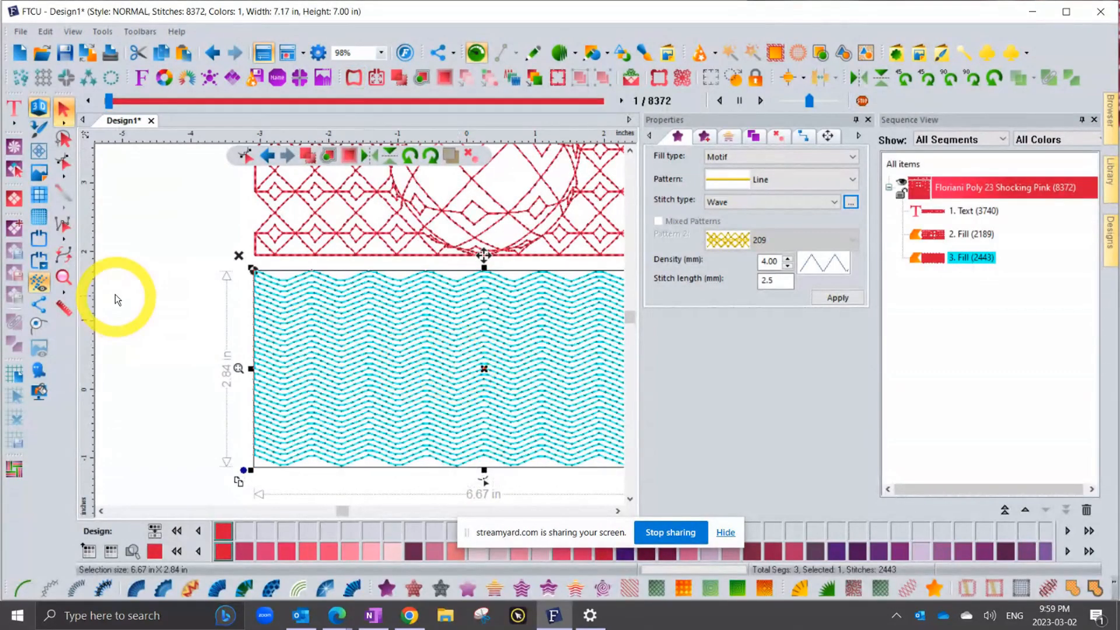
click(129, 289)
Step: Draw a square about 5.44 x 5.44 in beside the rectangles and convert it to a Motif fill
scroll(484, 350, down, 2)
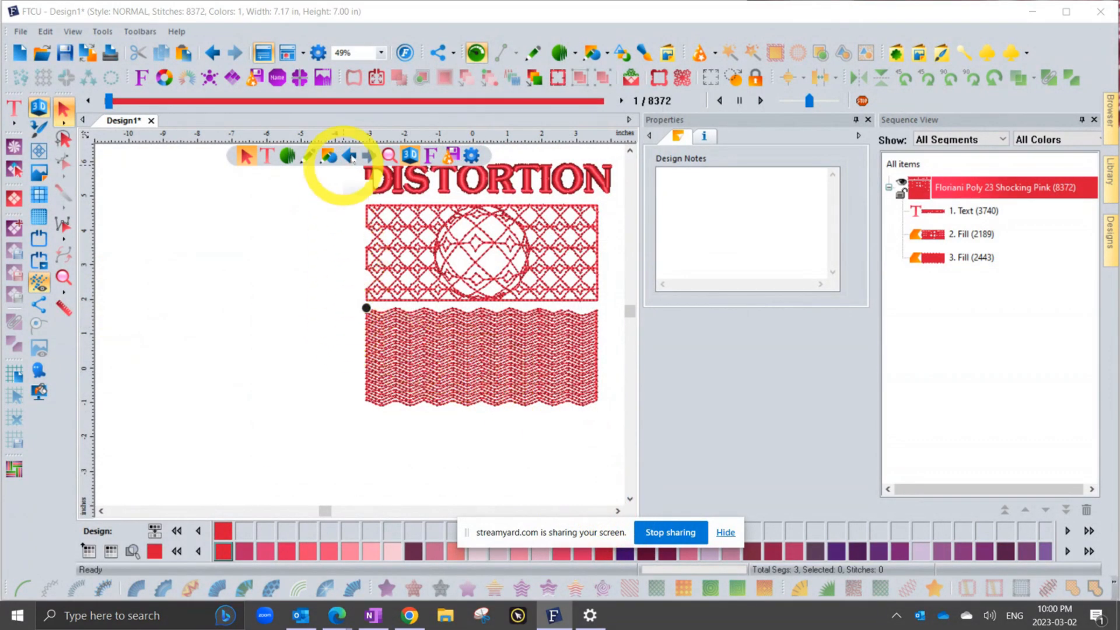
click(595, 55)
click(590, 74)
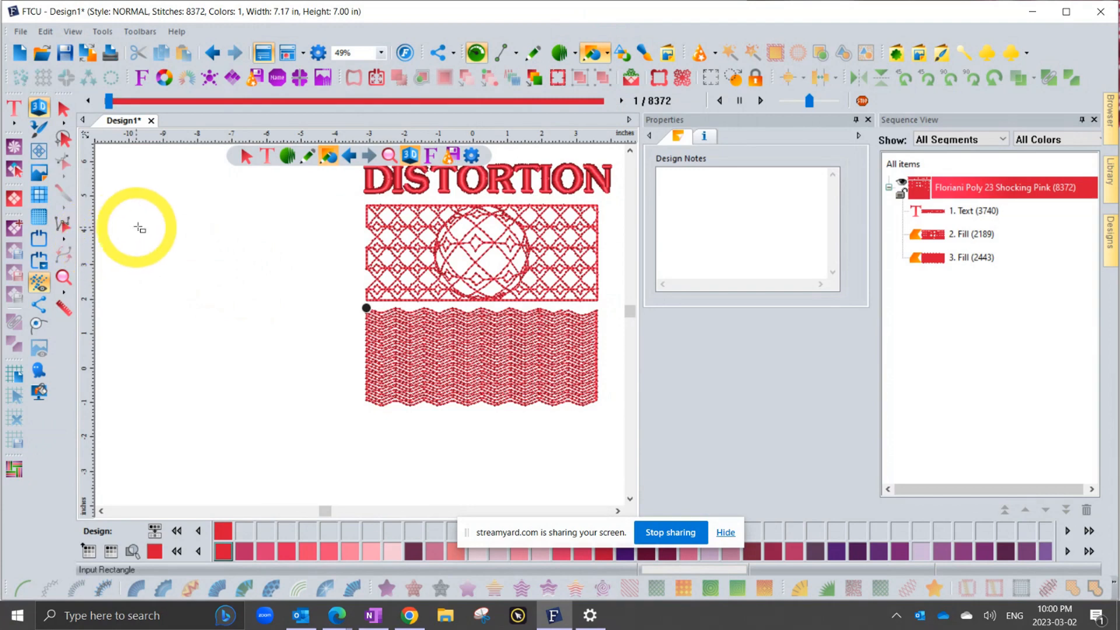
drag(138, 223, 318, 362)
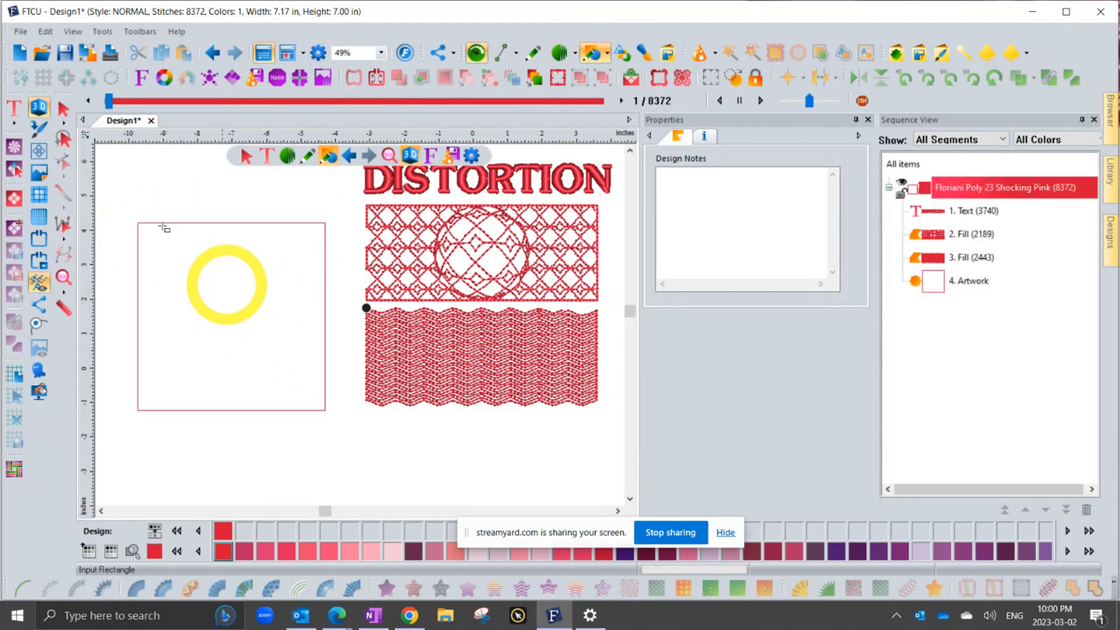
click(64, 109)
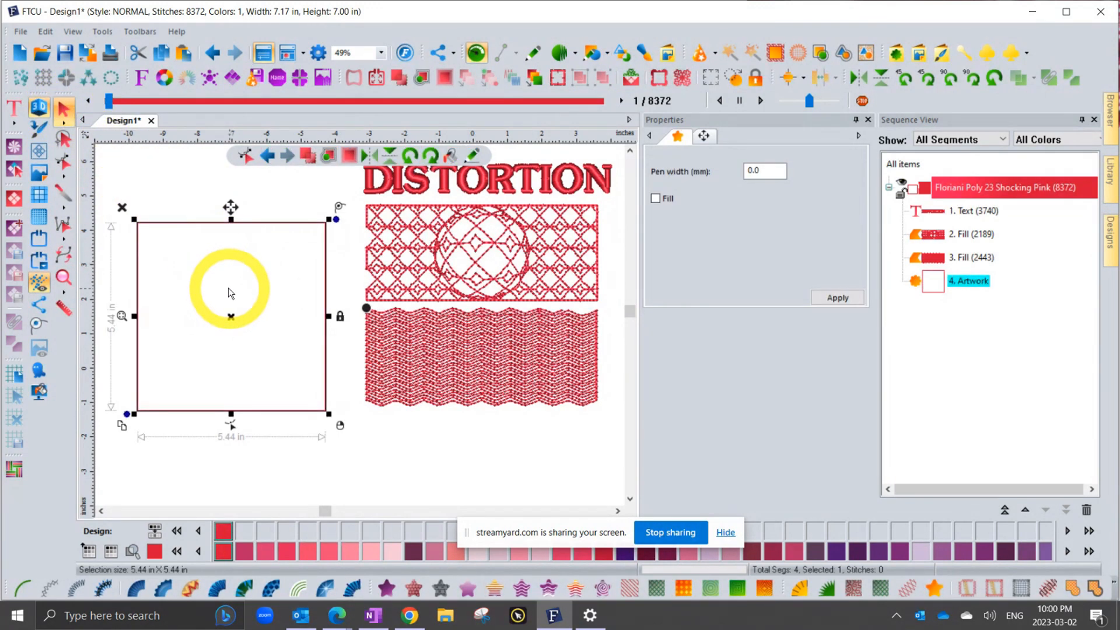
click(441, 588)
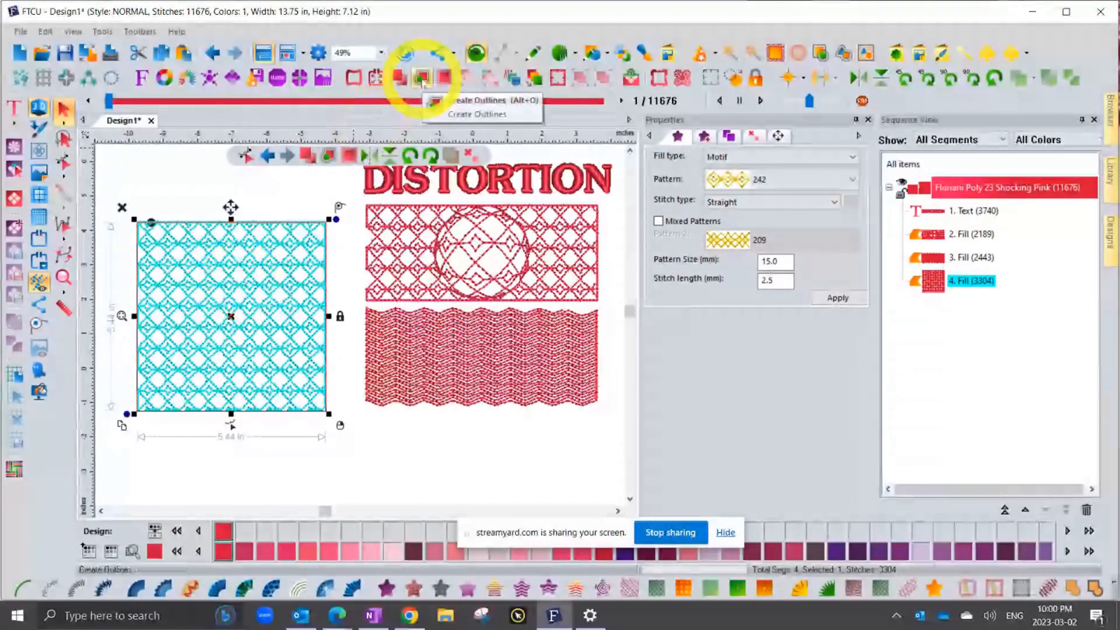
Step: Preview the Wave, Twirl and Pinch distortion styles on the motif-filled square, and apply Spherize
click(351, 80)
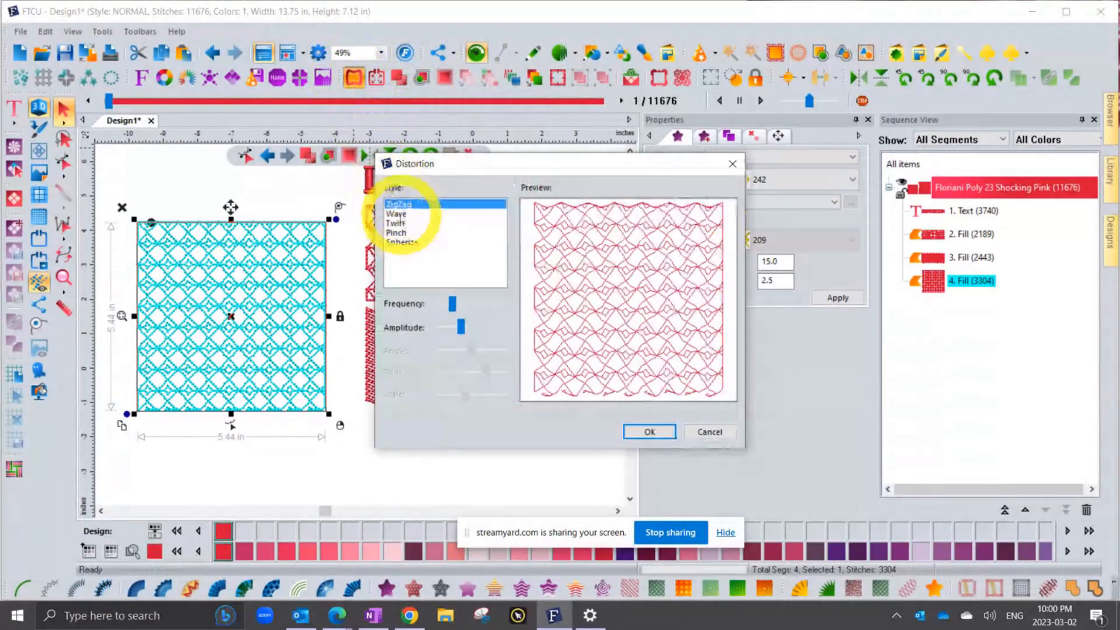
click(398, 214)
click(405, 223)
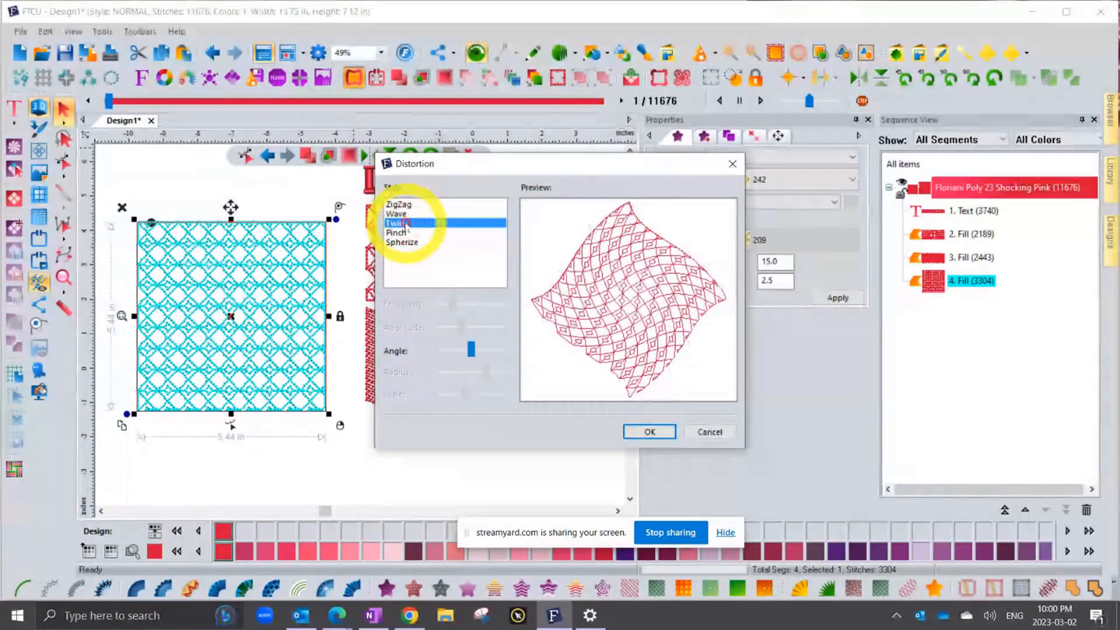
click(405, 233)
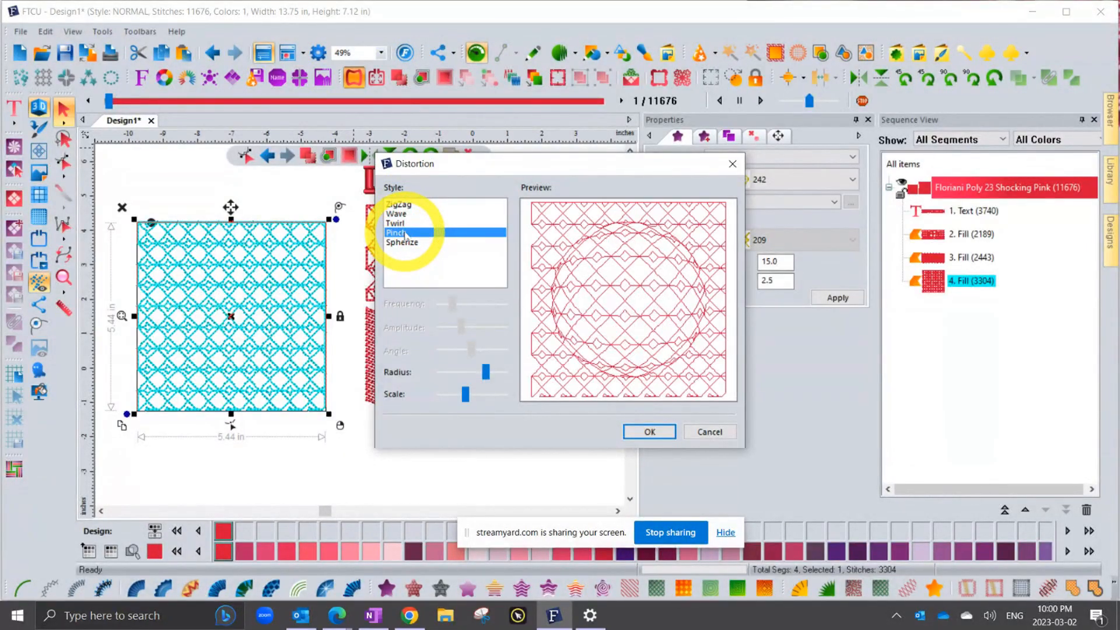
click(403, 243)
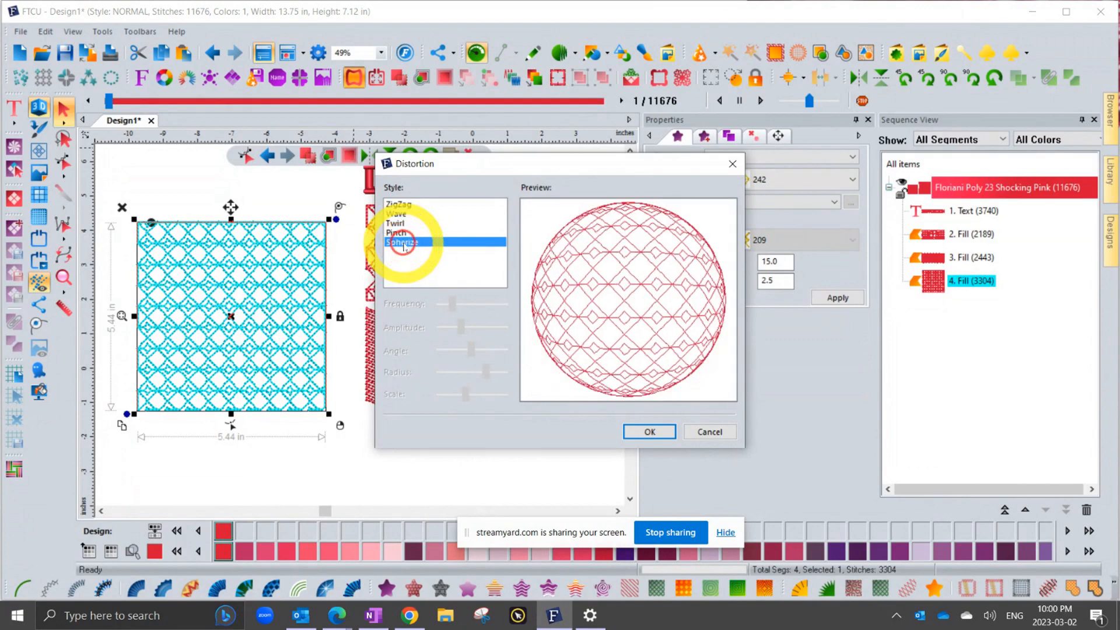
click(646, 429)
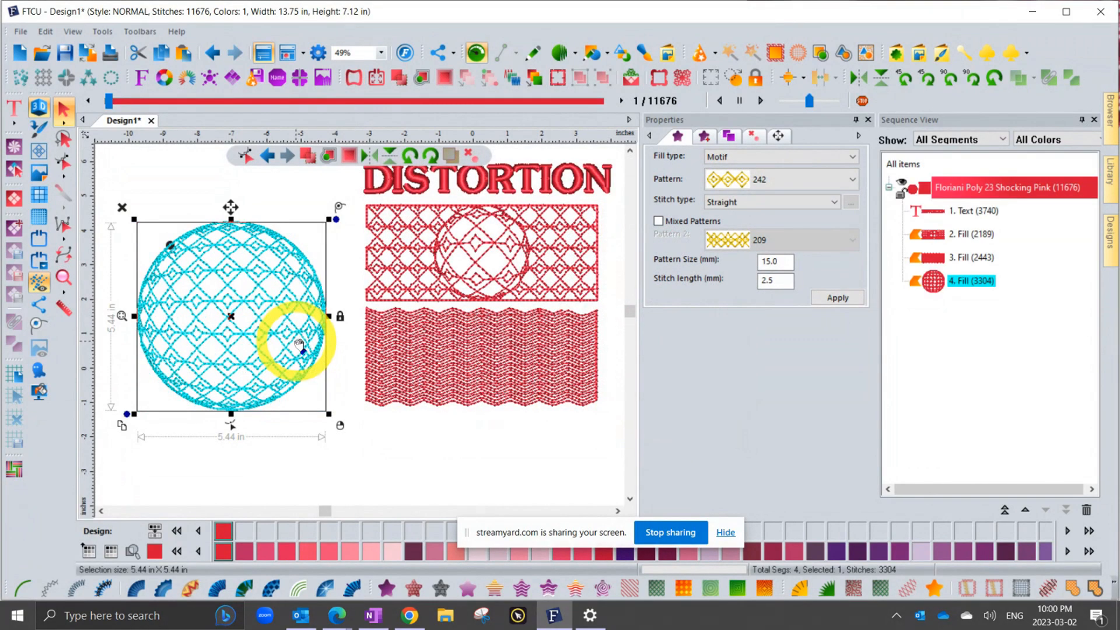
click(406, 481)
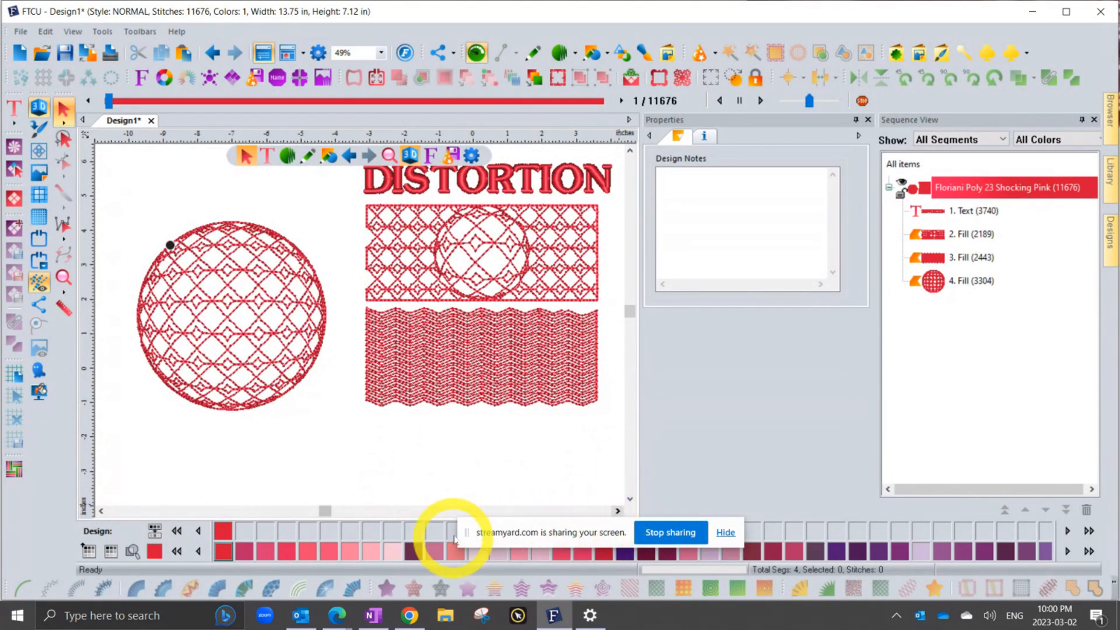
Step: Remove the square's Spherize distortion by reapplying its fill properties, and apply the Pinch distortion with its default radius and scale
click(218, 219)
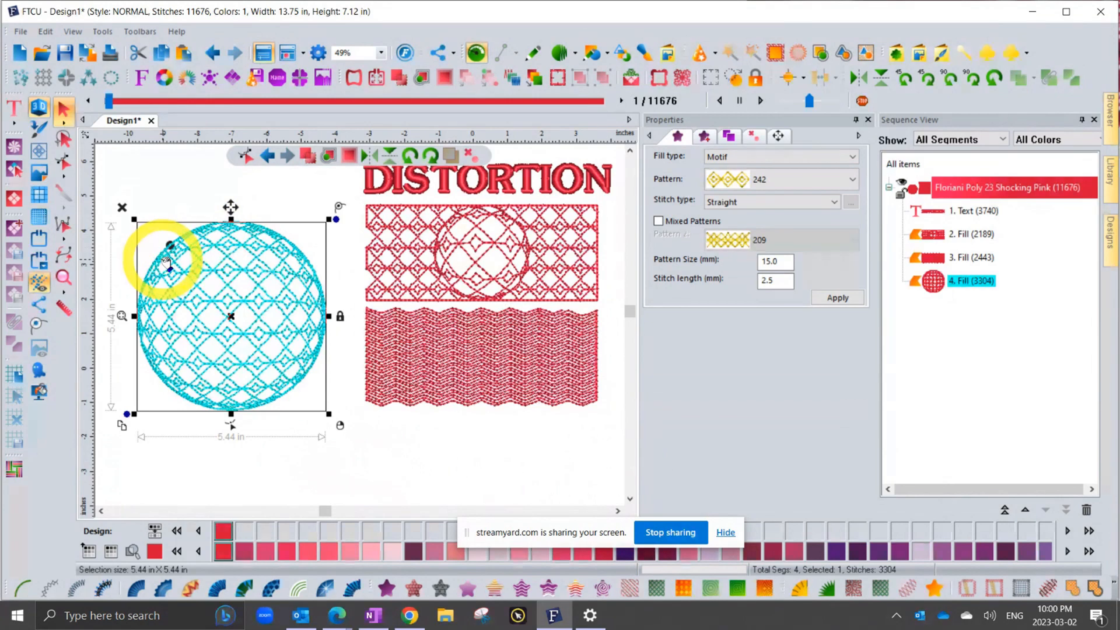
click(838, 298)
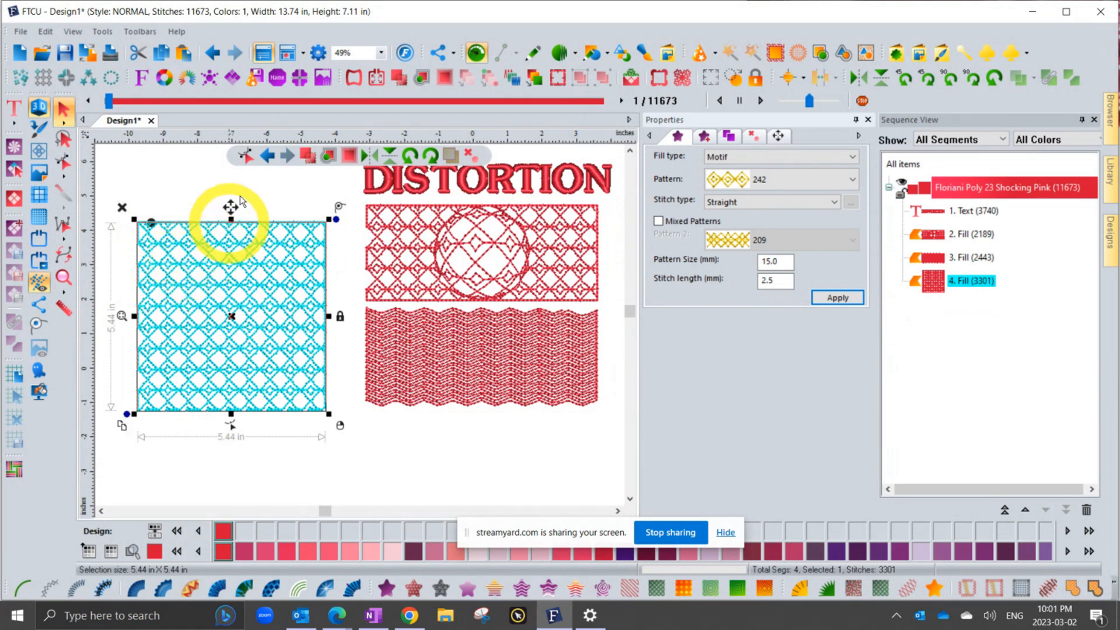
click(354, 84)
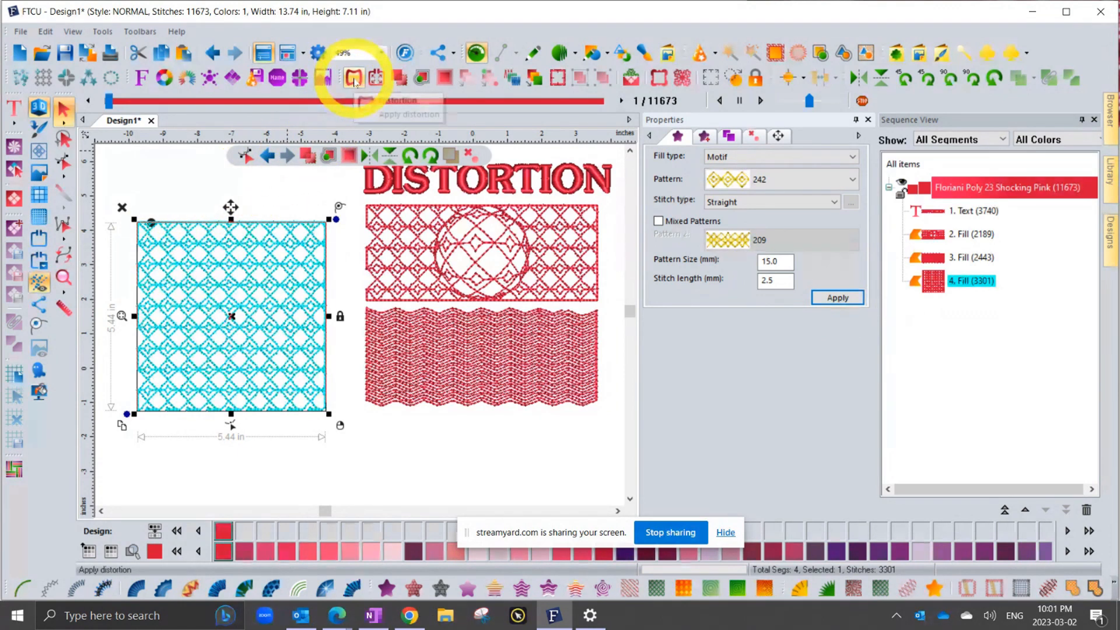
click(395, 232)
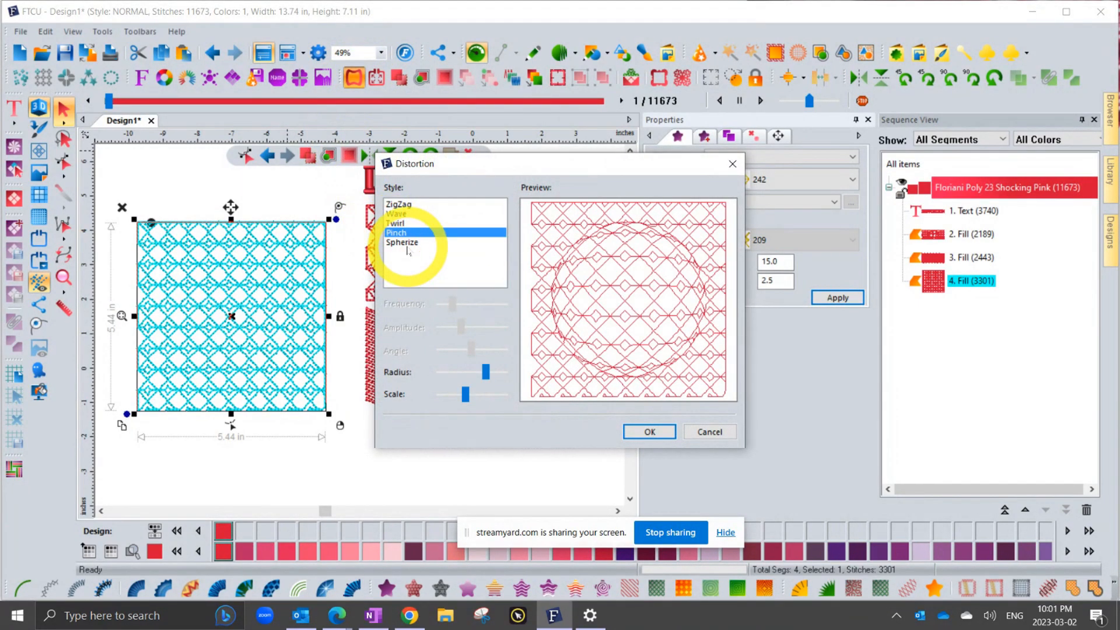
click(653, 432)
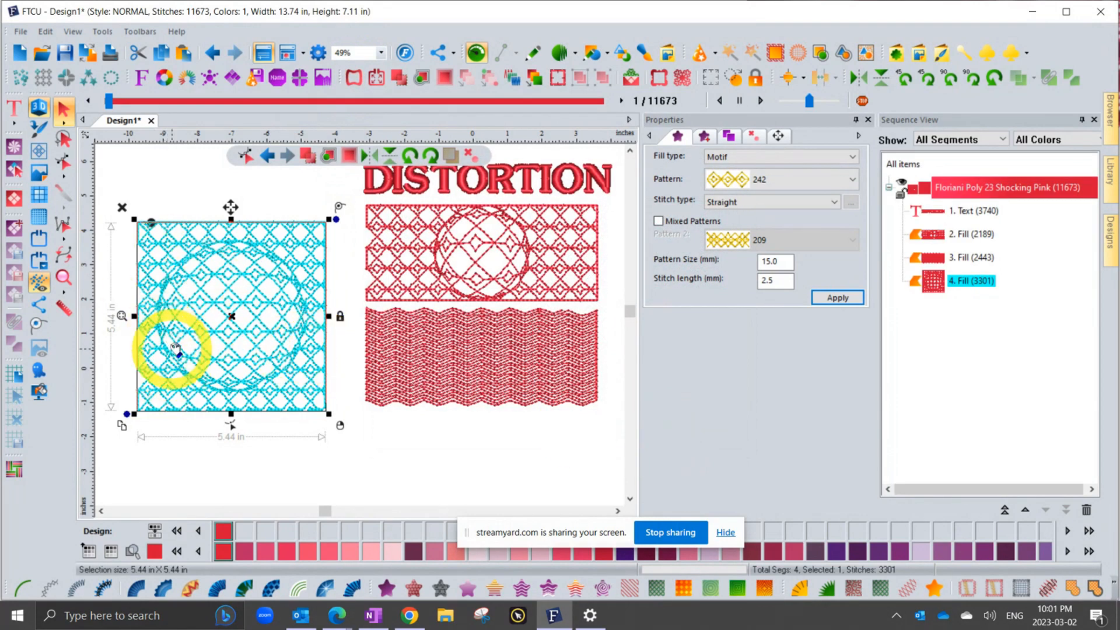
Step: Preserve the pinched square as stitches and enlarge it proportionally to about 5.85 x 5.84 in
right_click(207, 240)
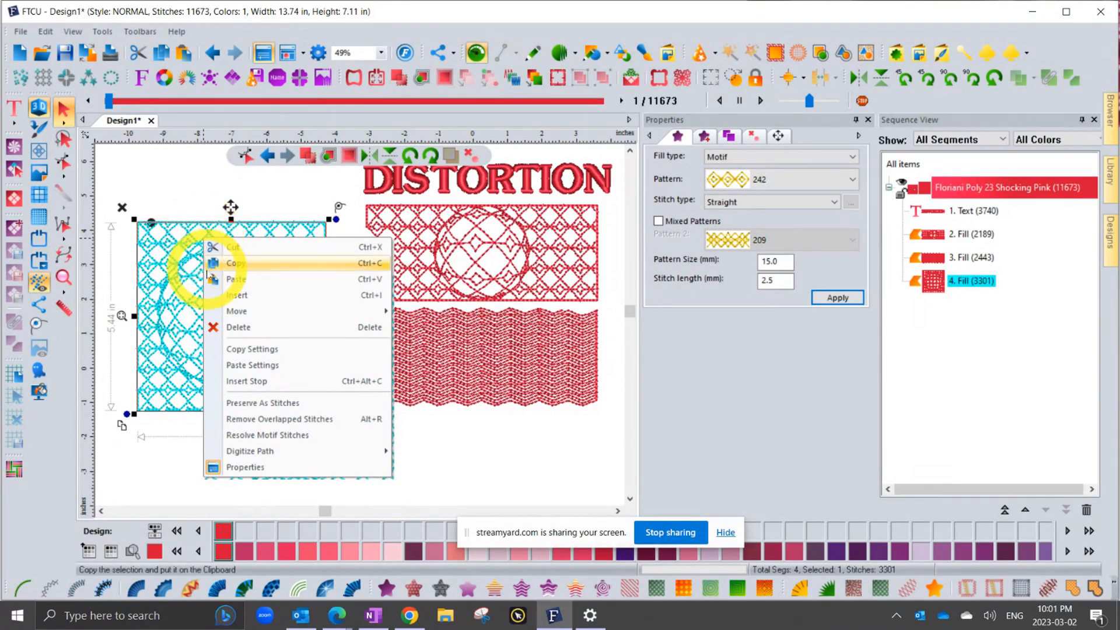
click(289, 403)
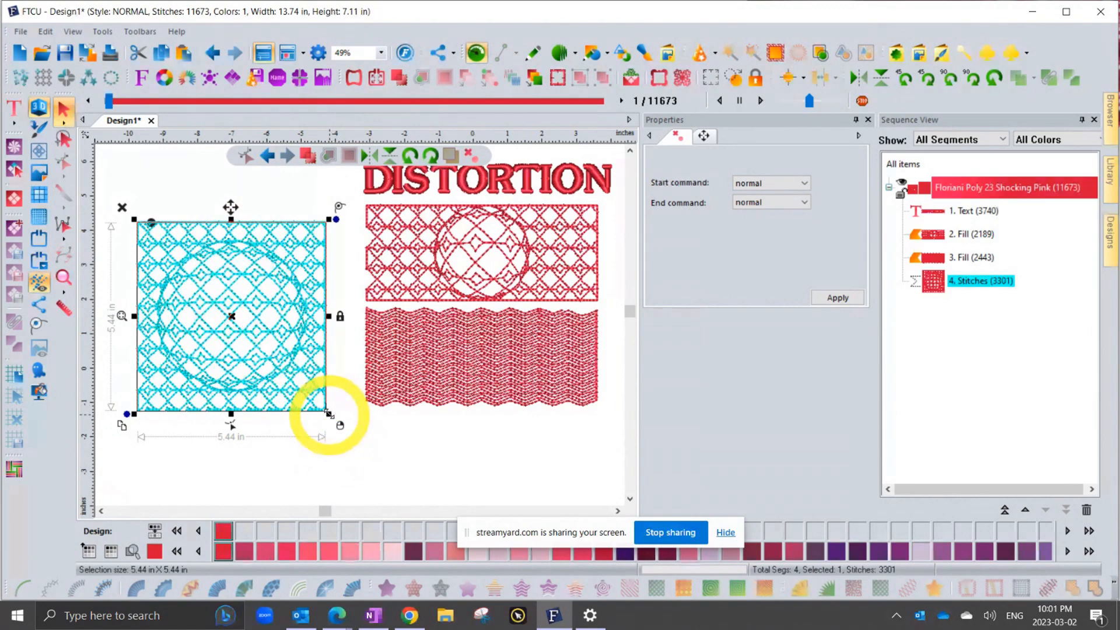
mouse_move(327, 413)
mouse_down()
mouse_move(347, 423)
mouse_move(301, 392)
mouse_move(344, 426)
mouse_up()
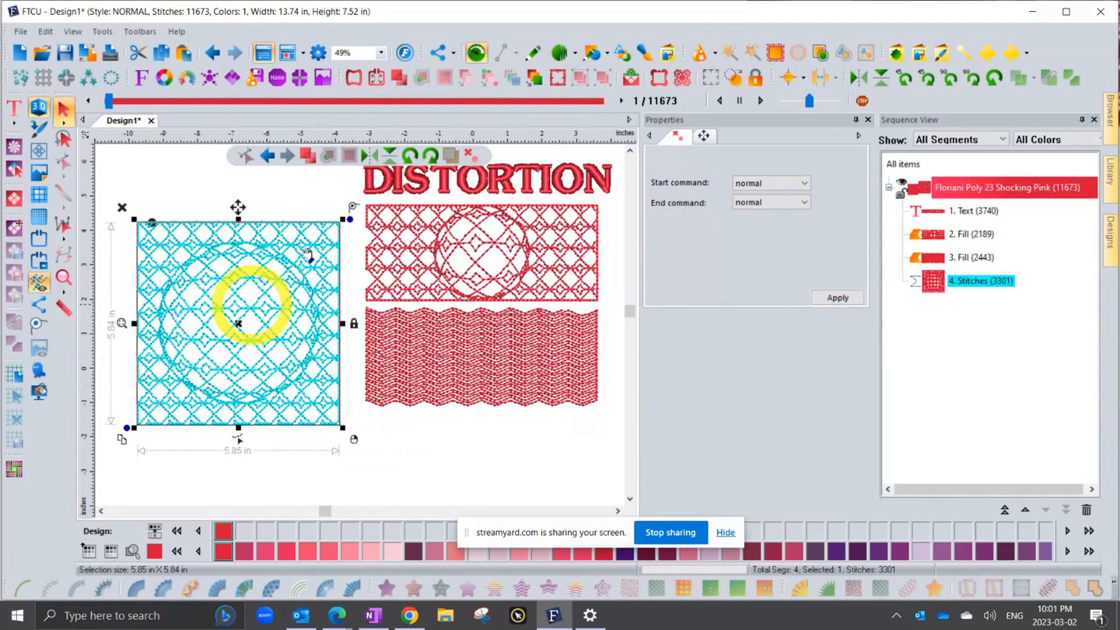
Step: Preview Spherize on the preserved-stitches square, and apply the Pinch distortion with reduced radius and scale
click(354, 81)
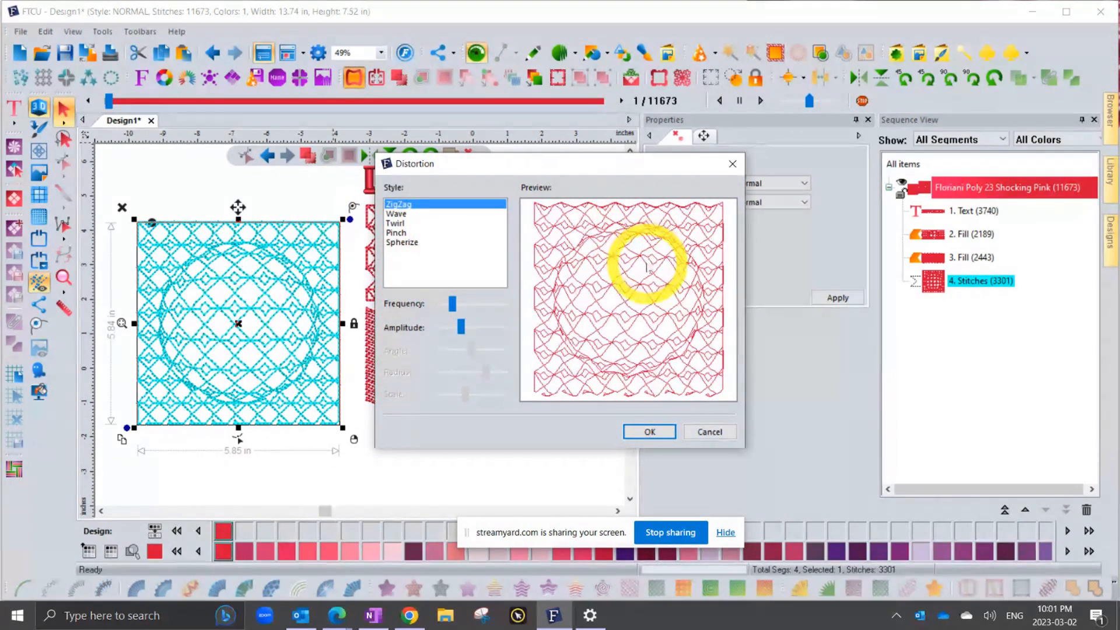
click(406, 243)
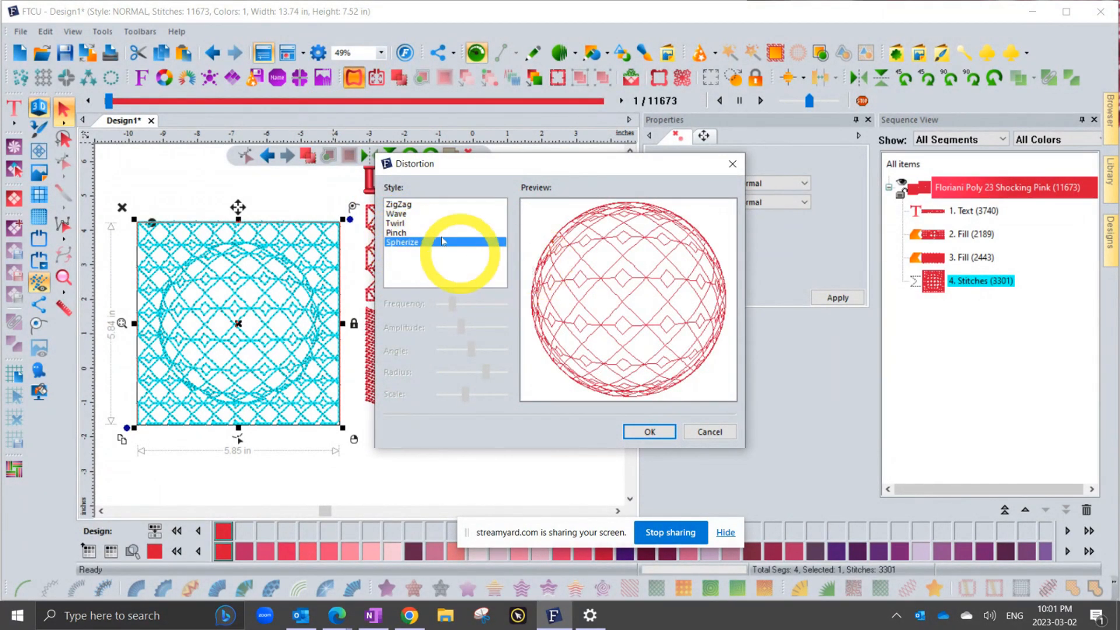
click(407, 234)
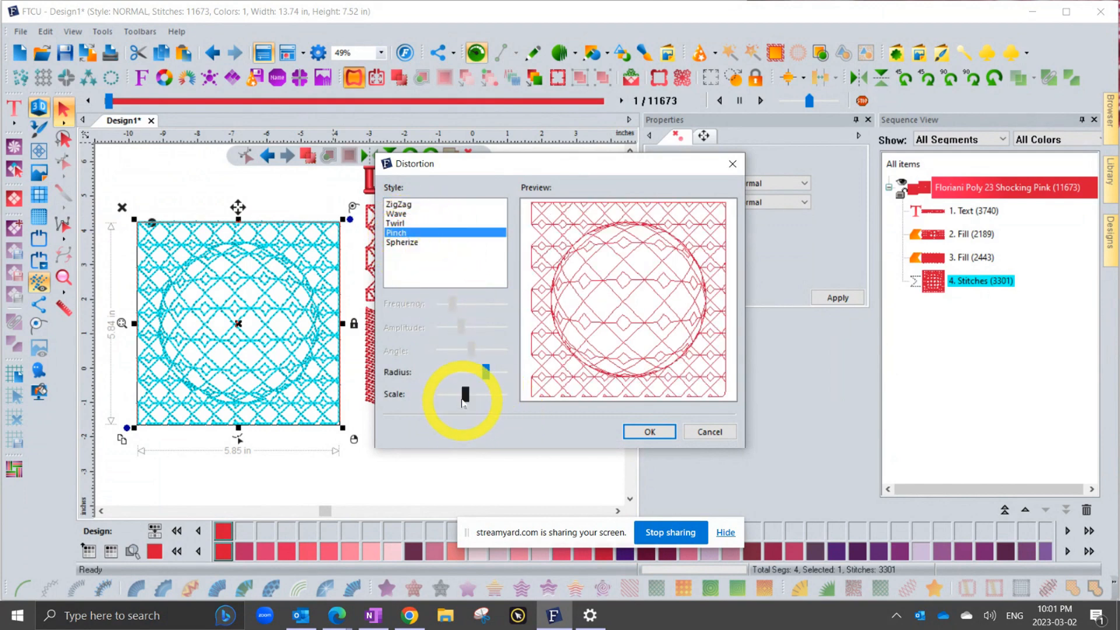
drag(487, 373, 452, 402)
click(465, 394)
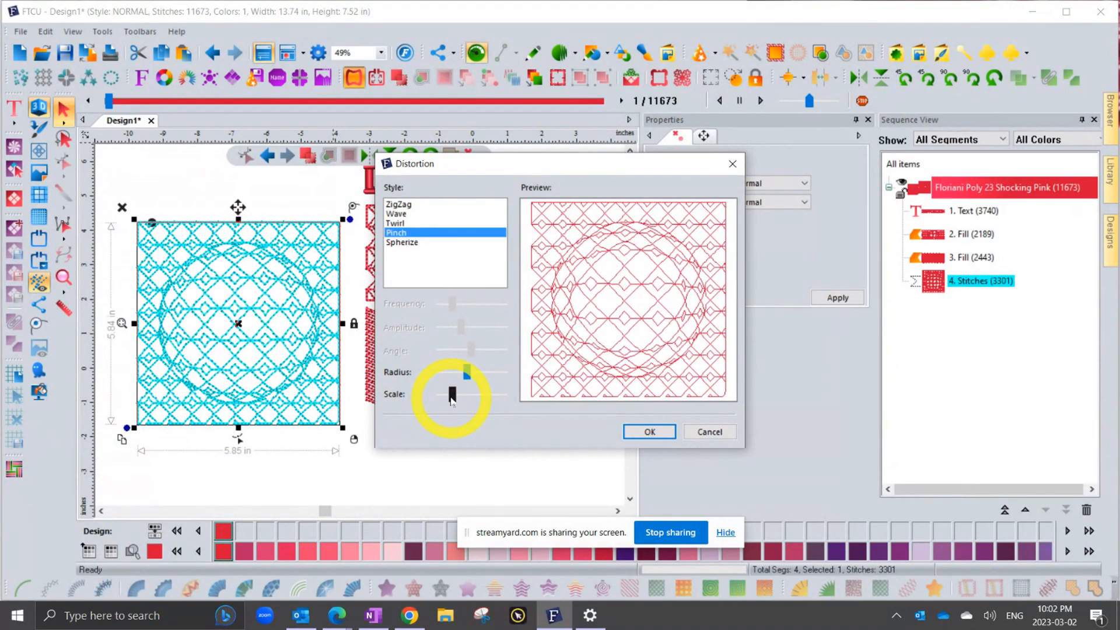
click(647, 432)
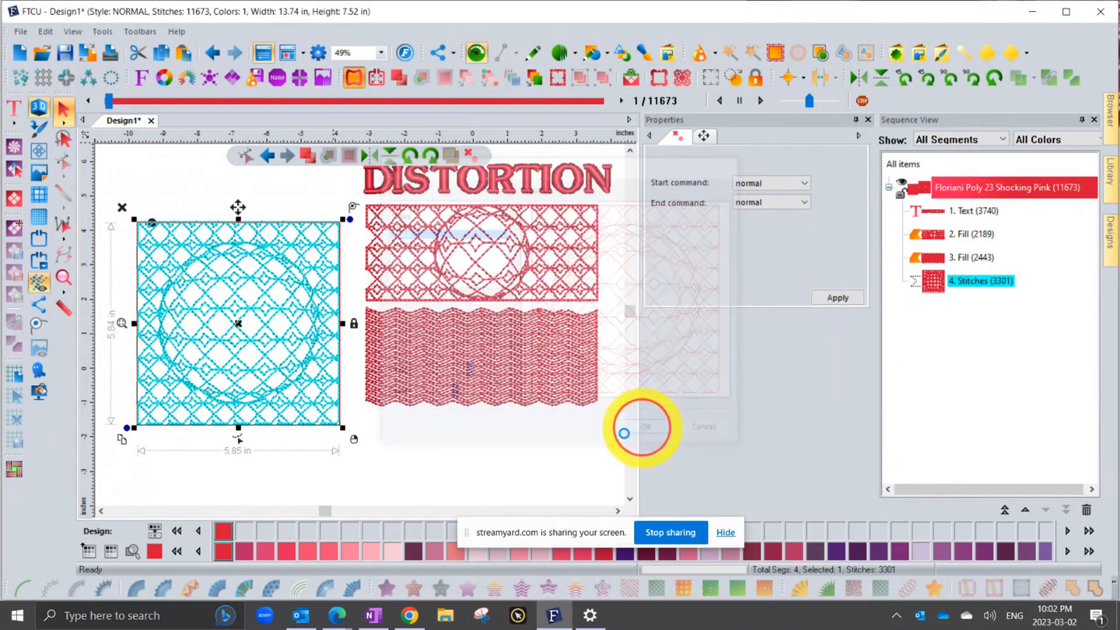
click(281, 202)
Step: Place the Happy Teachers Day.waf design from the September2022 library folder beside the distorted square
scroll(363, 374, down, 2)
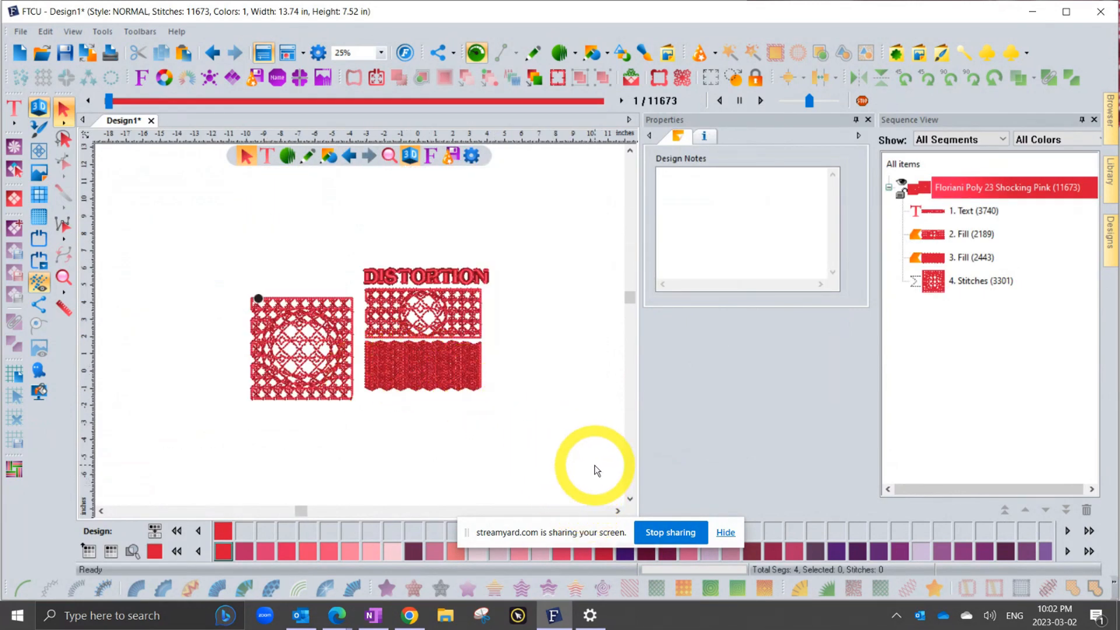
click(1111, 171)
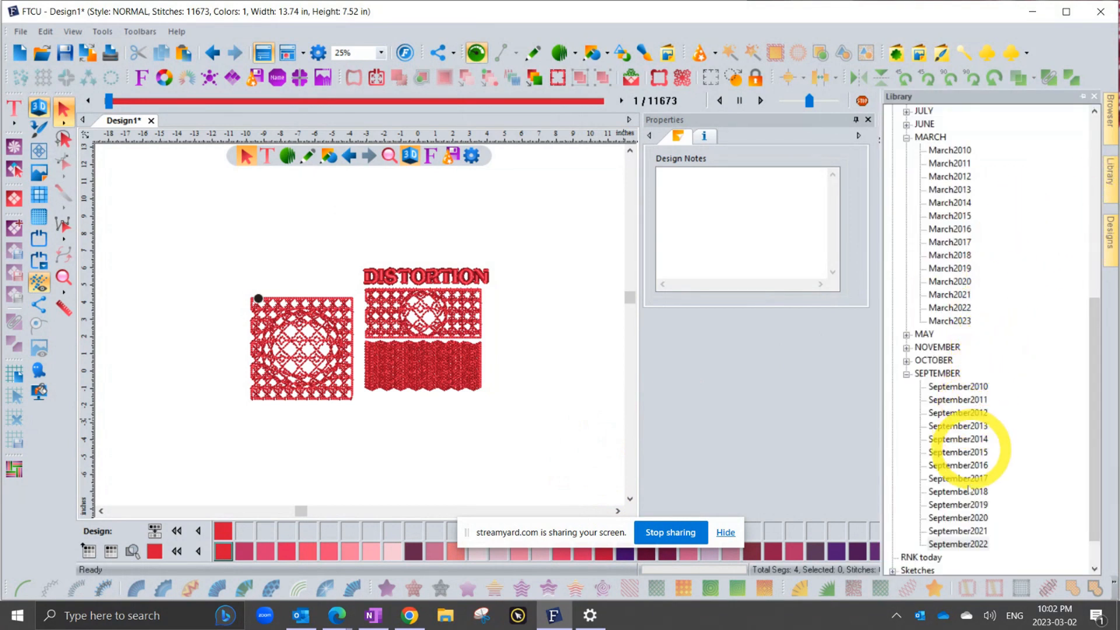
click(966, 544)
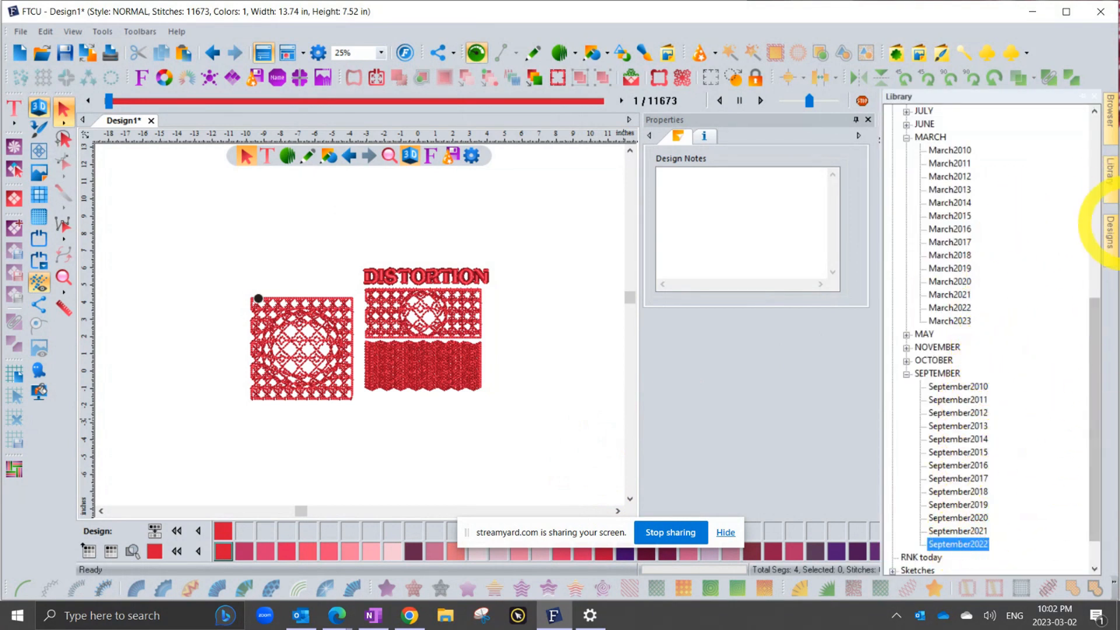
click(1111, 239)
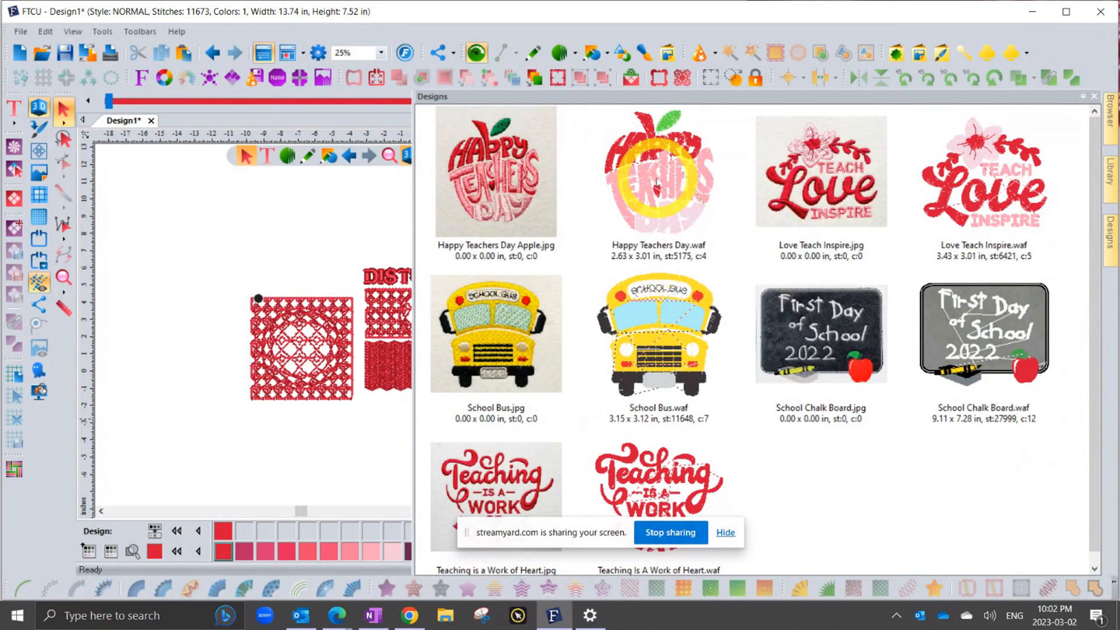
drag(657, 182, 188, 263)
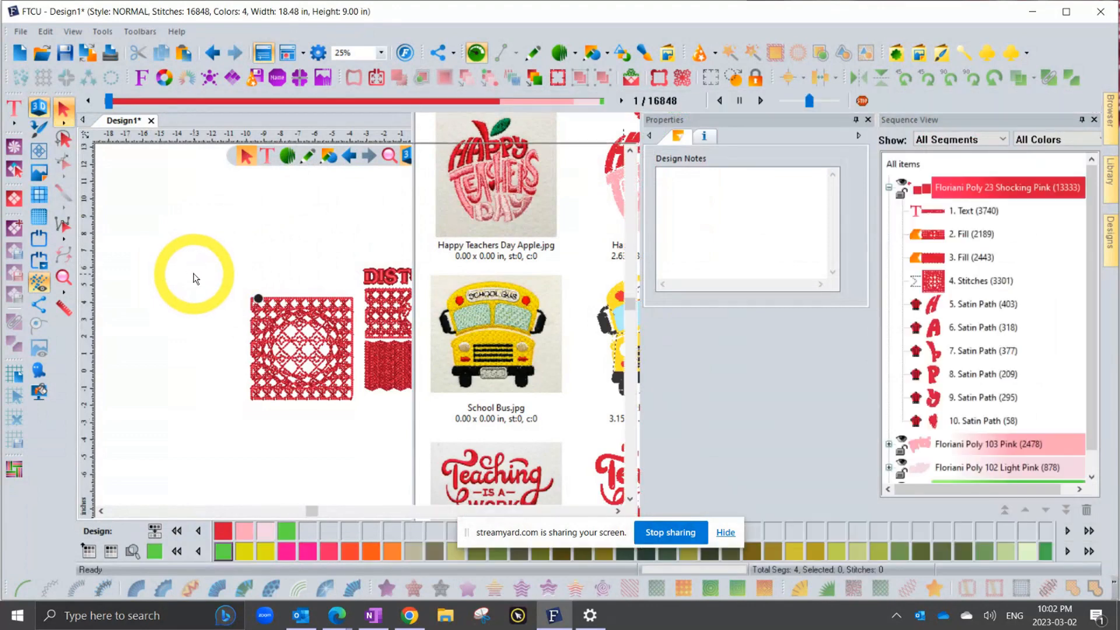
Step: Select the whole Happy Teachers Day apple design and preview the Pinch distortion on it at lower and higher scales
scroll(126, 218, up, 3)
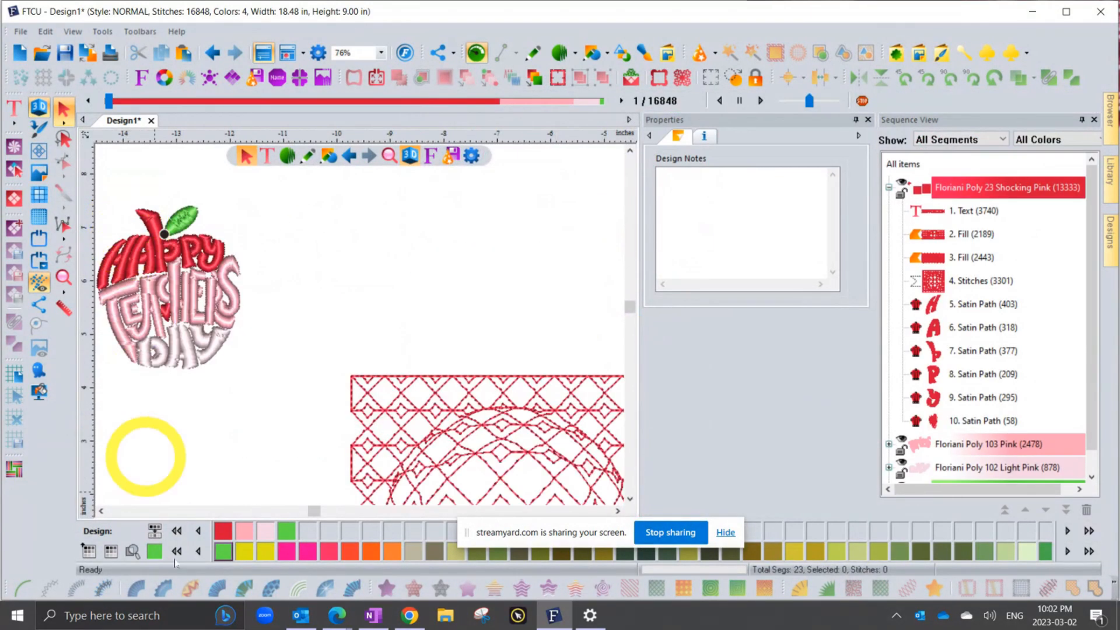
click(101, 511)
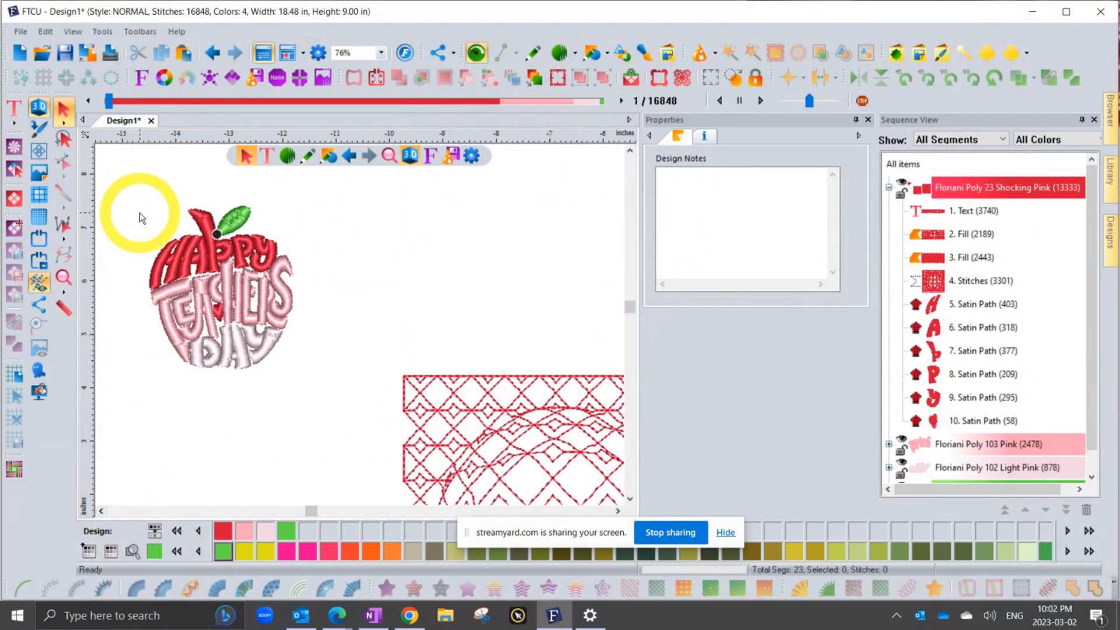
scroll(139, 213, up, 2)
click(343, 364)
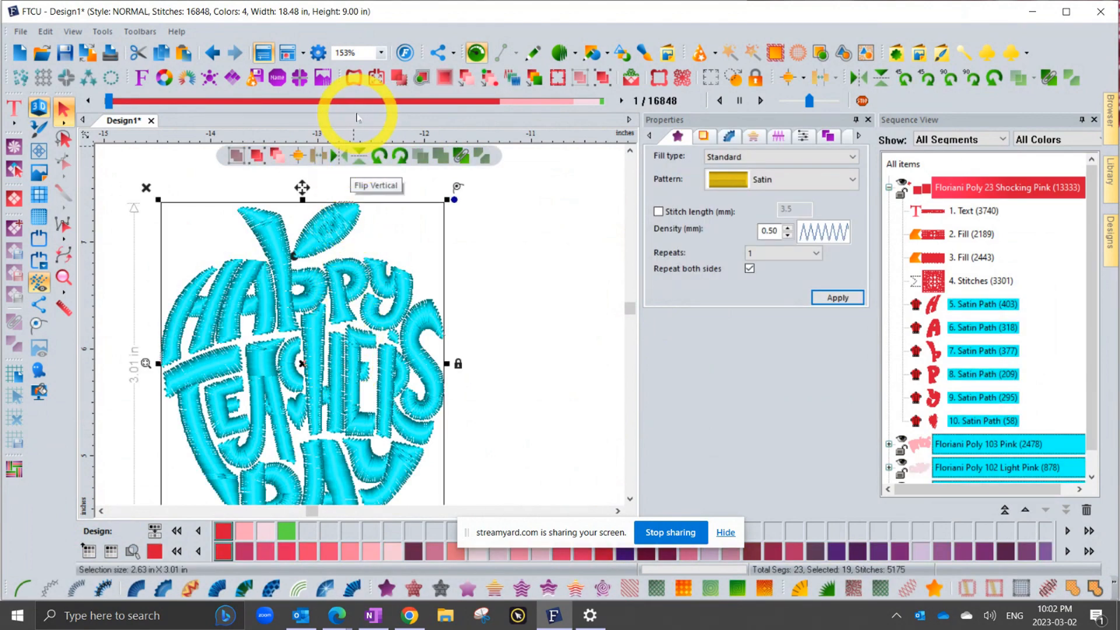
click(353, 78)
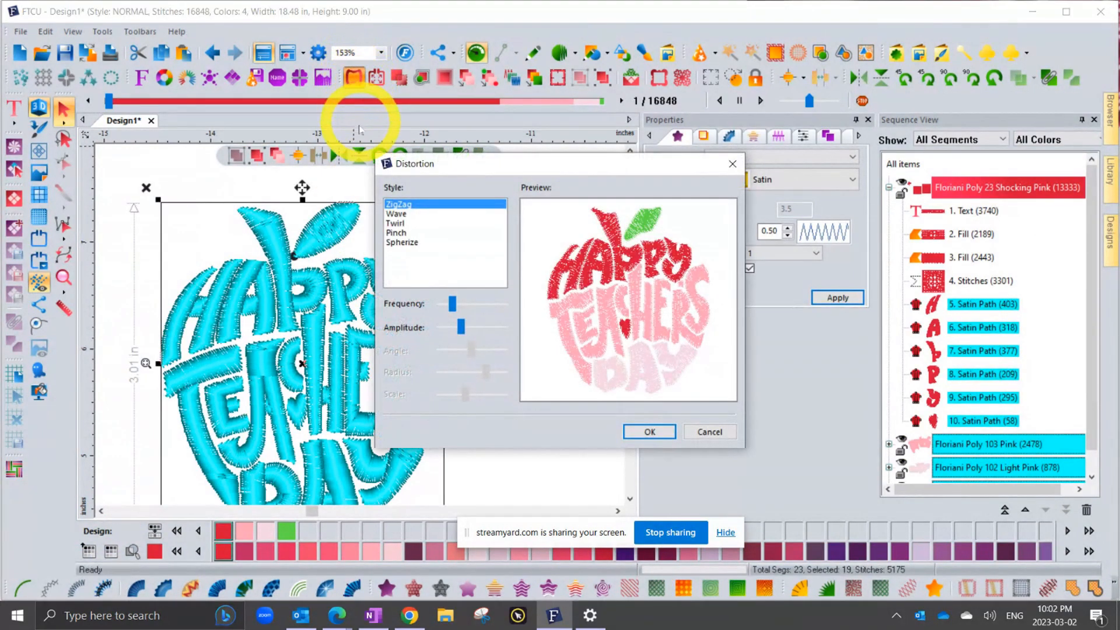
click(396, 232)
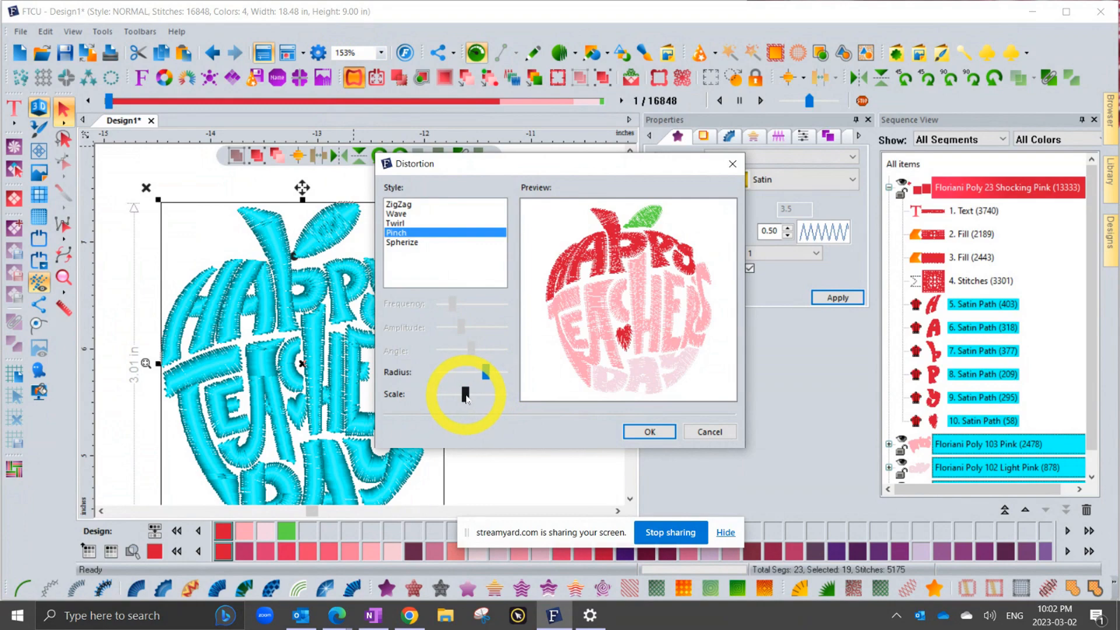
drag(476, 396, 433, 399)
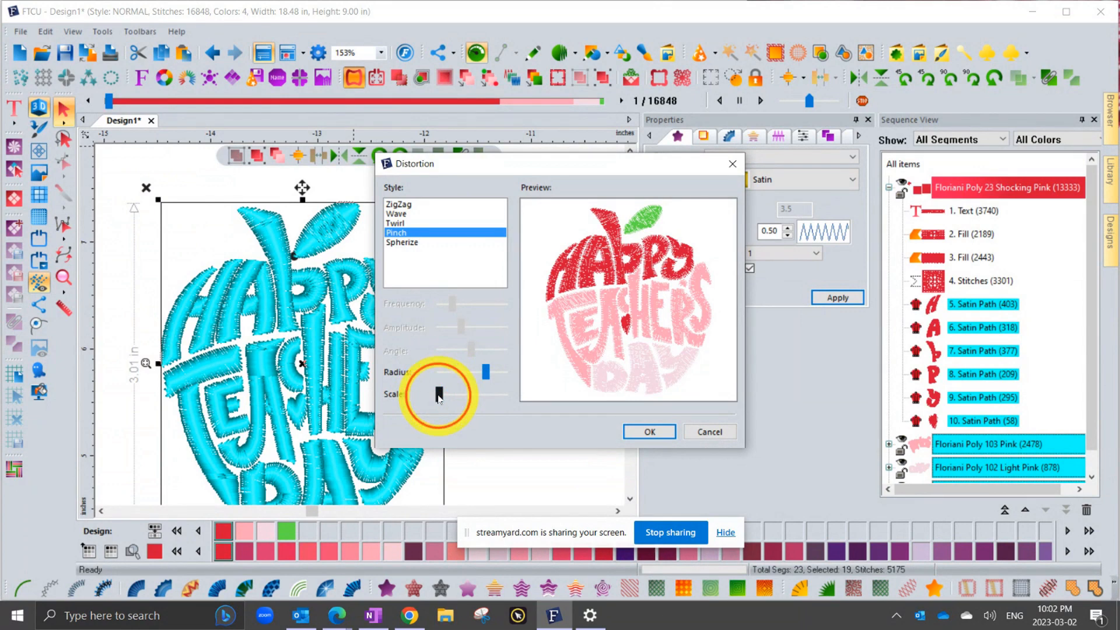
drag(439, 395, 472, 395)
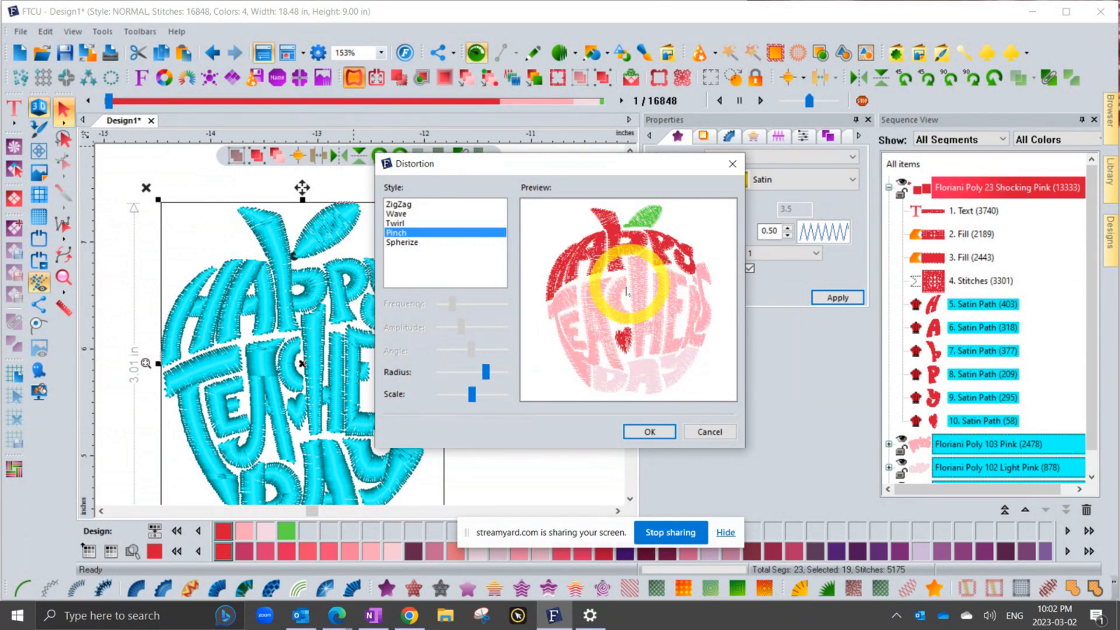
Step: Apply the Spherize distortion to the Happy Teachers Day design and deselect it
click(411, 242)
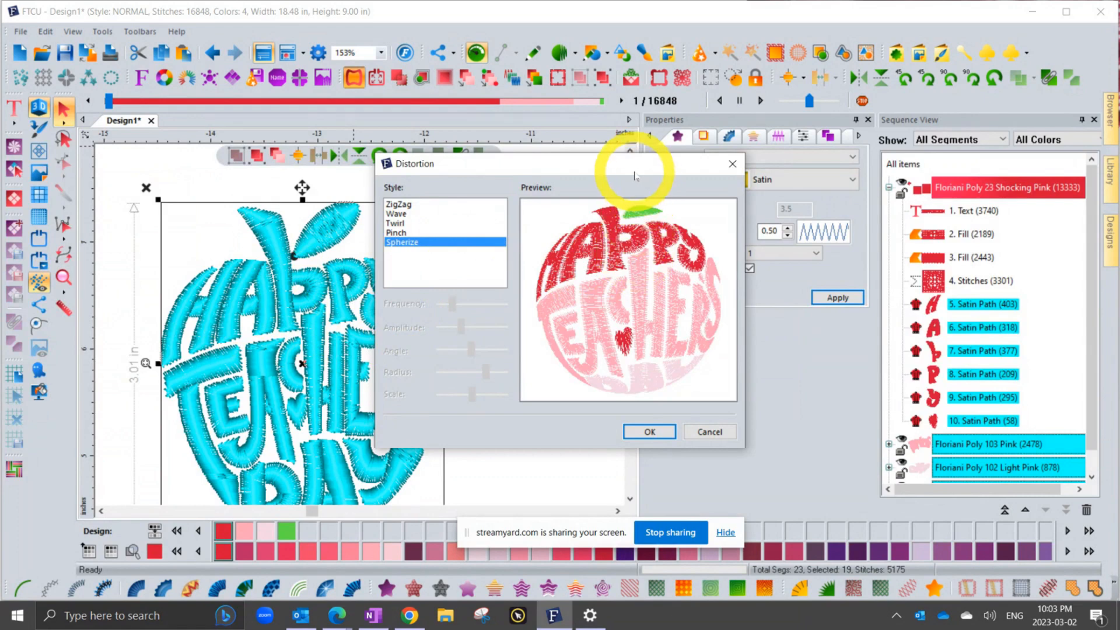
click(650, 433)
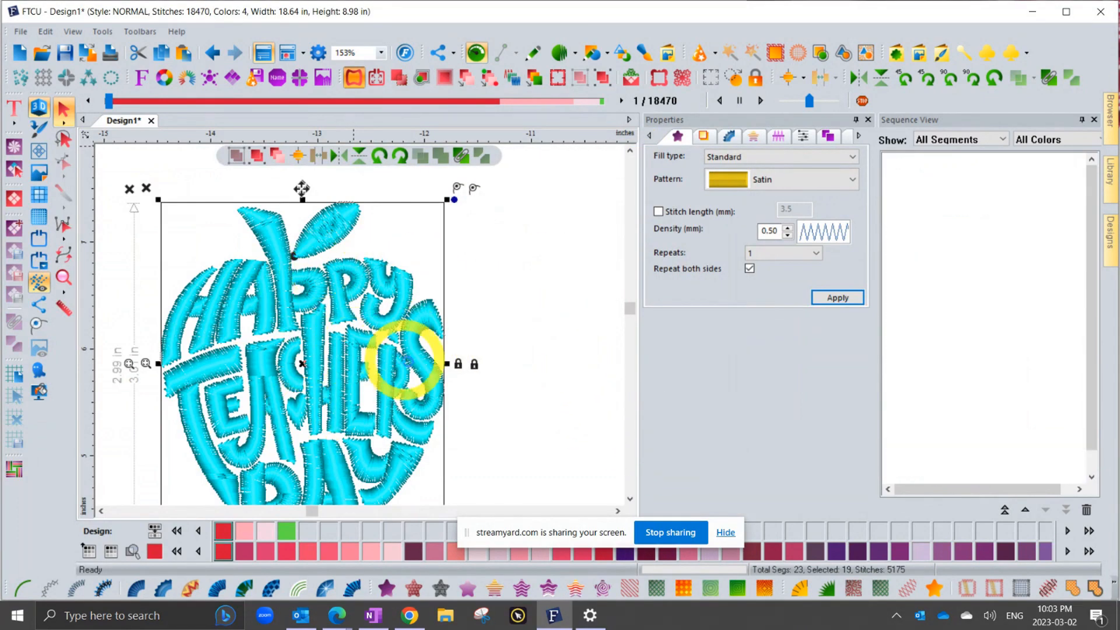
click(538, 364)
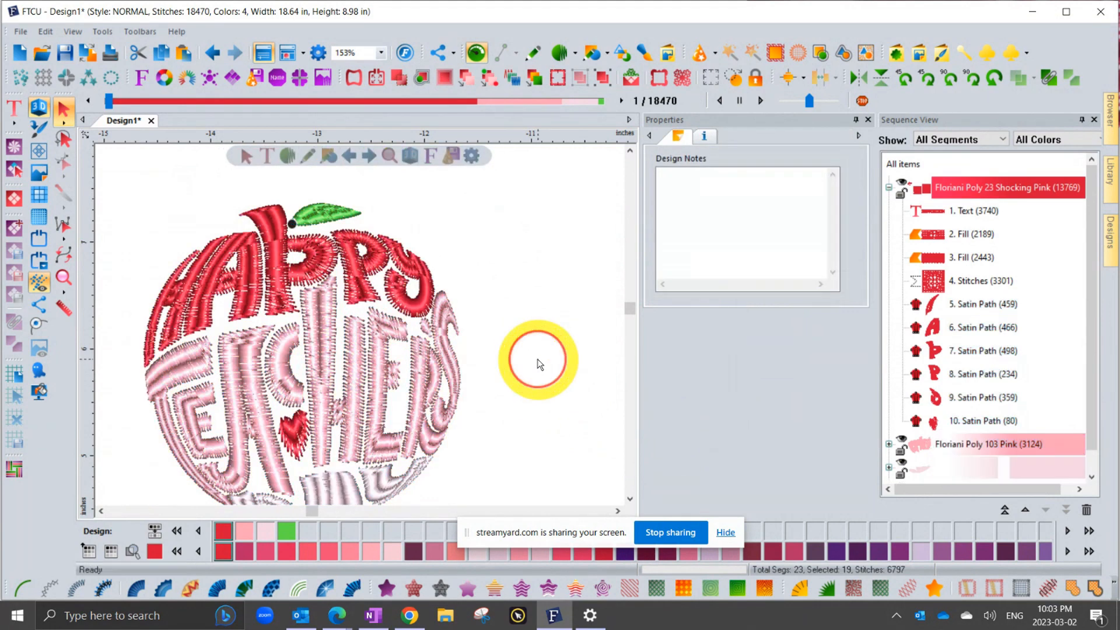
Step: Resize the spherized apple design slightly from a corner, to about 2.71 x 3.09 in, and deselect it
scroll(541, 357, down, 2)
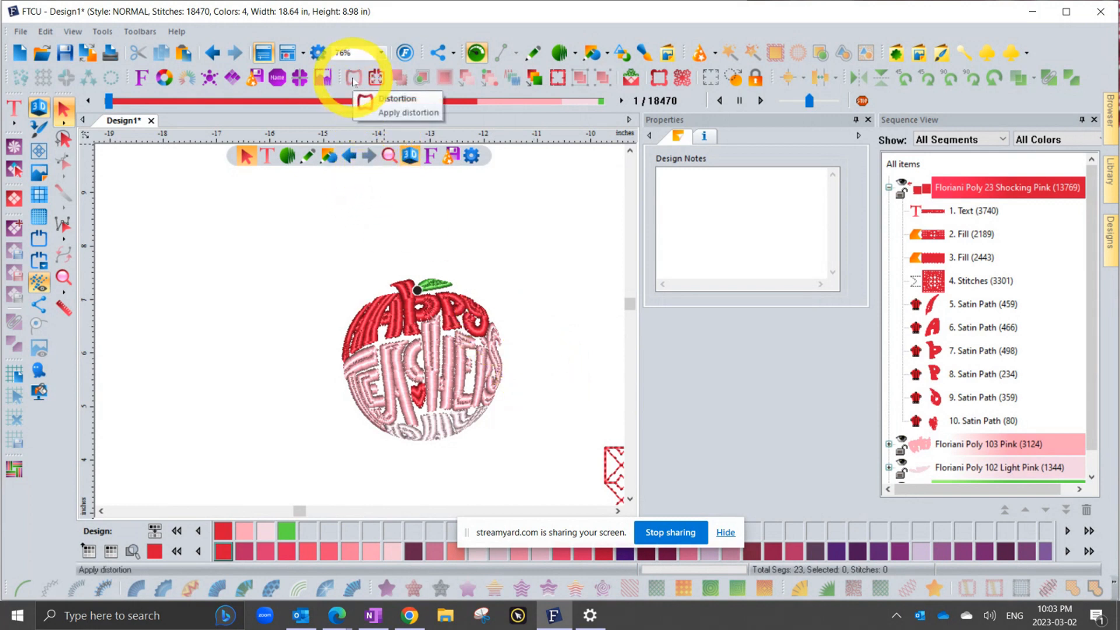
click(432, 356)
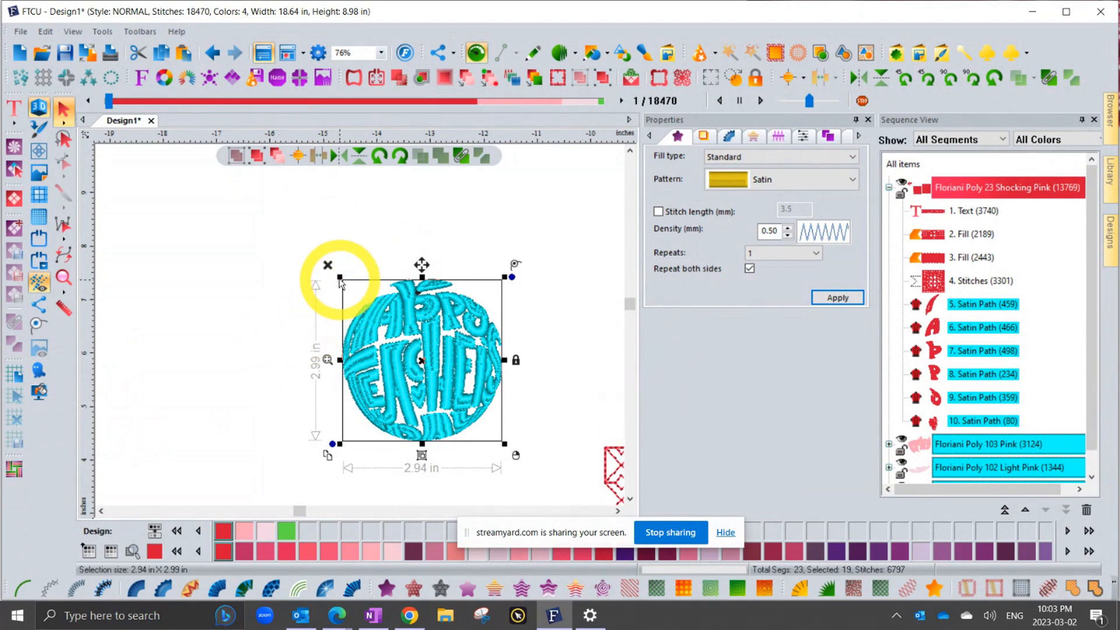
mouse_move(339, 277)
mouse_down()
mouse_move(327, 267)
mouse_move(331, 277)
mouse_up()
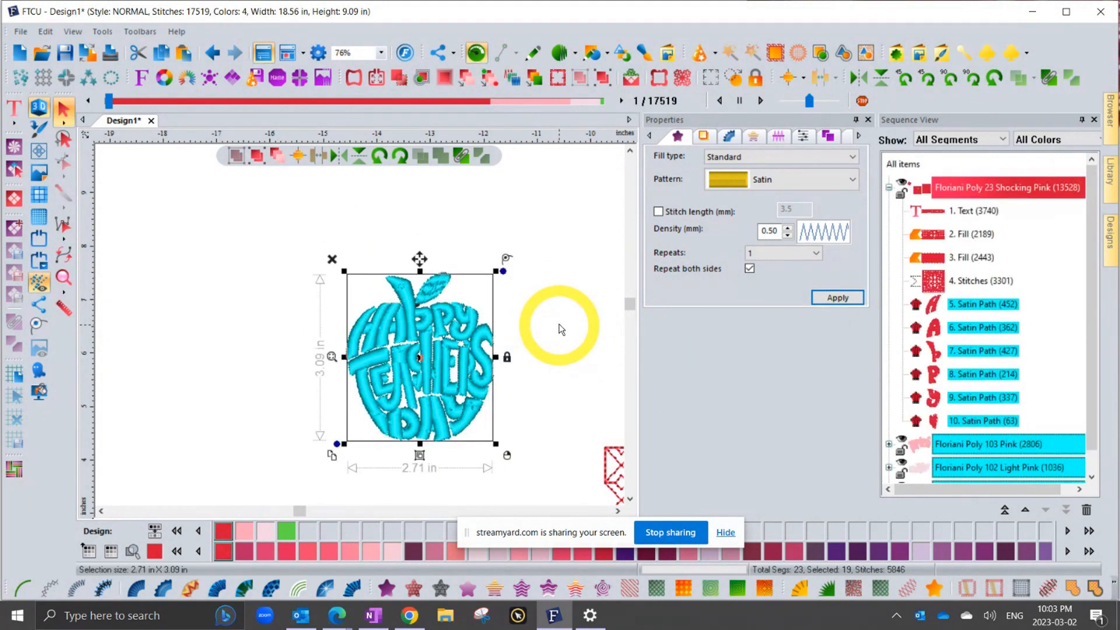
click(566, 357)
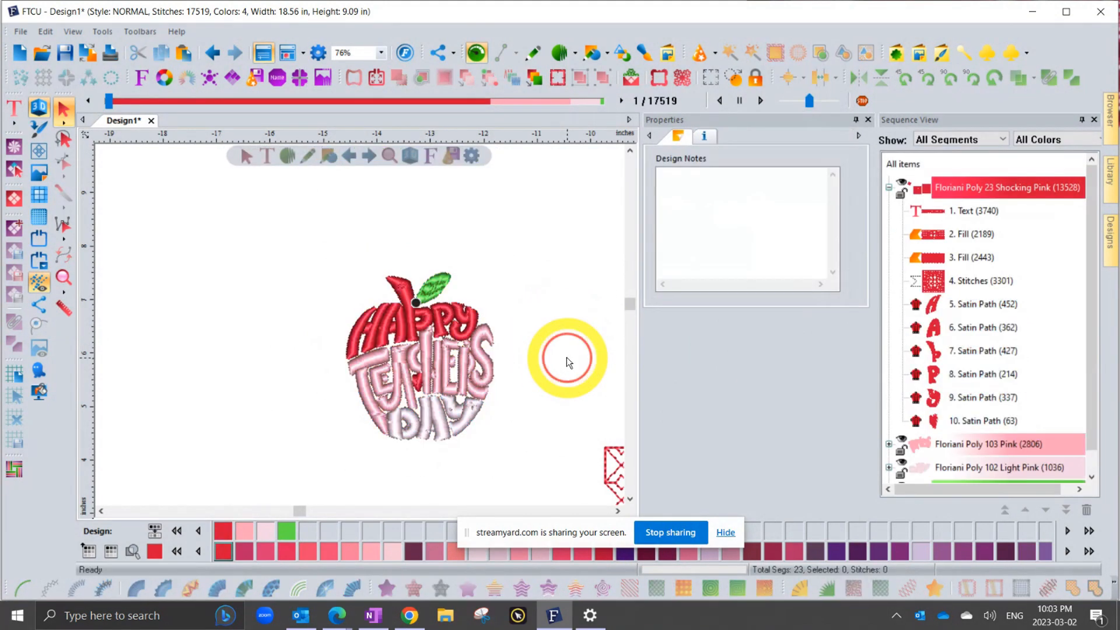